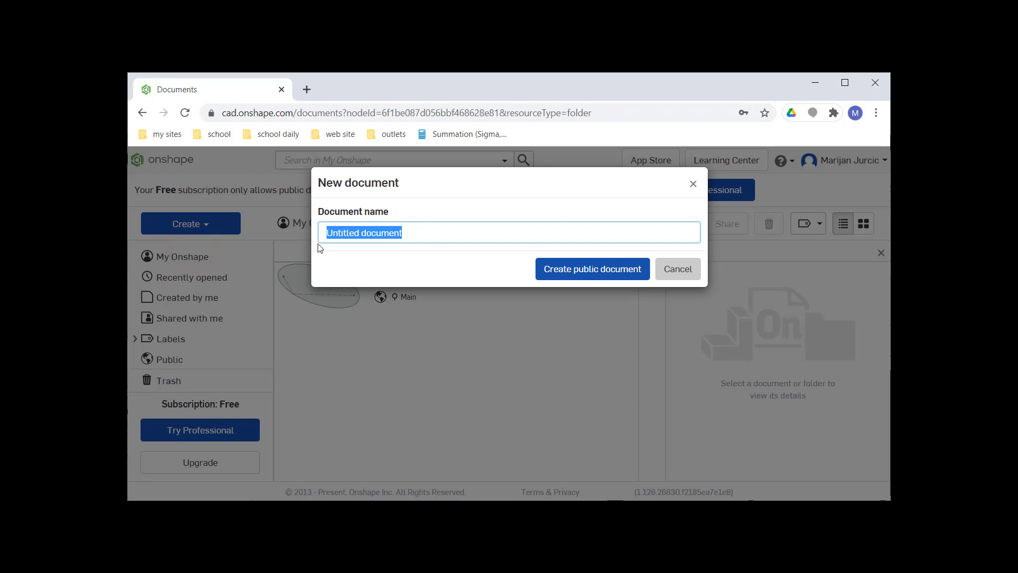
Create a public document named ellipse01.
text(ellipse01)
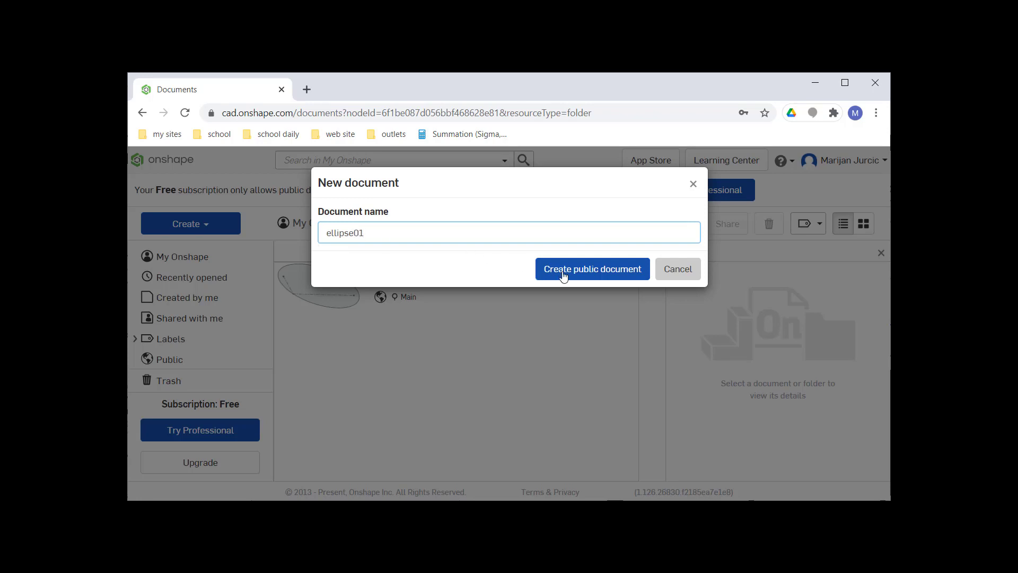
click(563, 275)
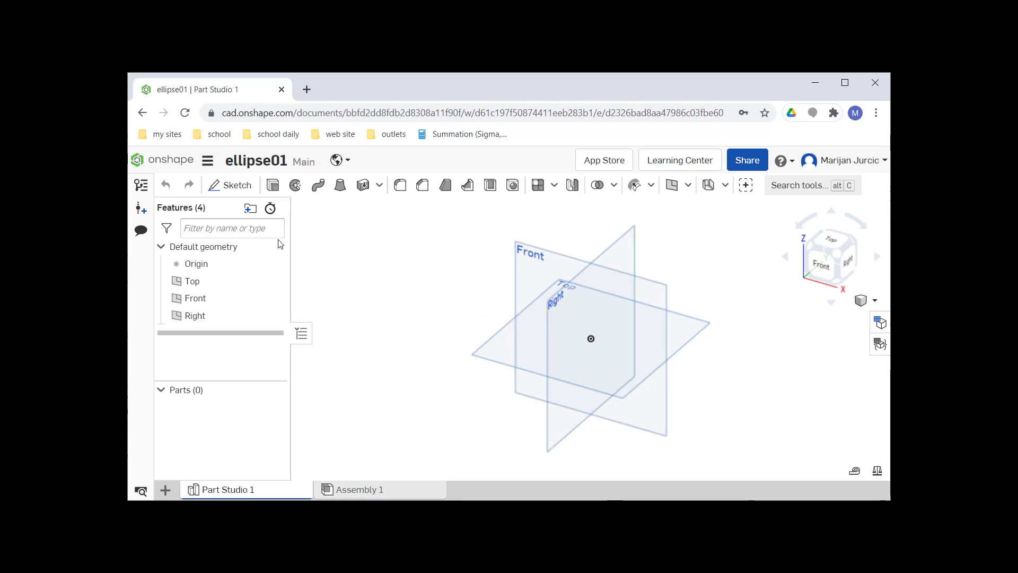
Start a new sketch on the Front plane, viewed normal to the plane.
click(237, 185)
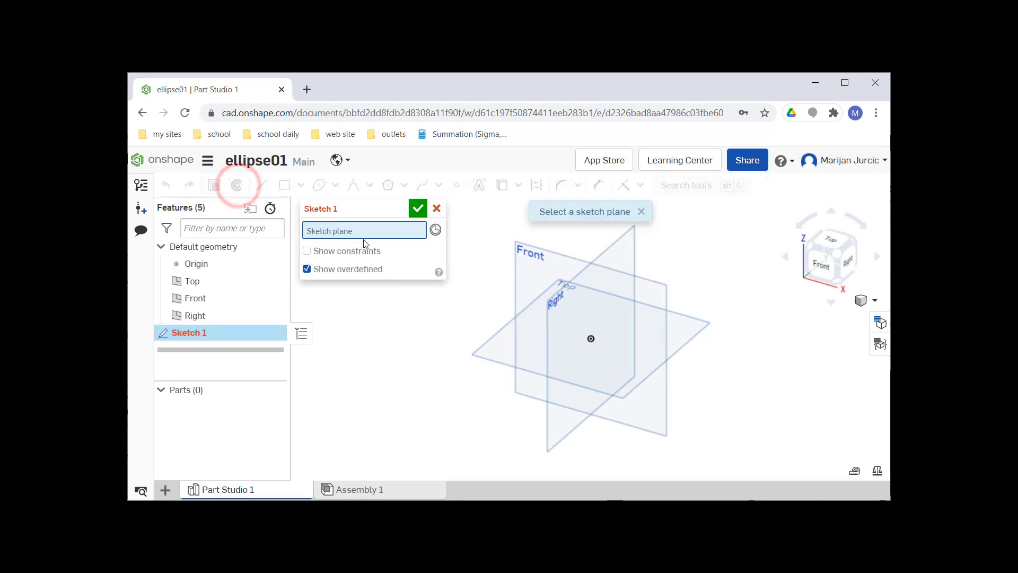
click(537, 259)
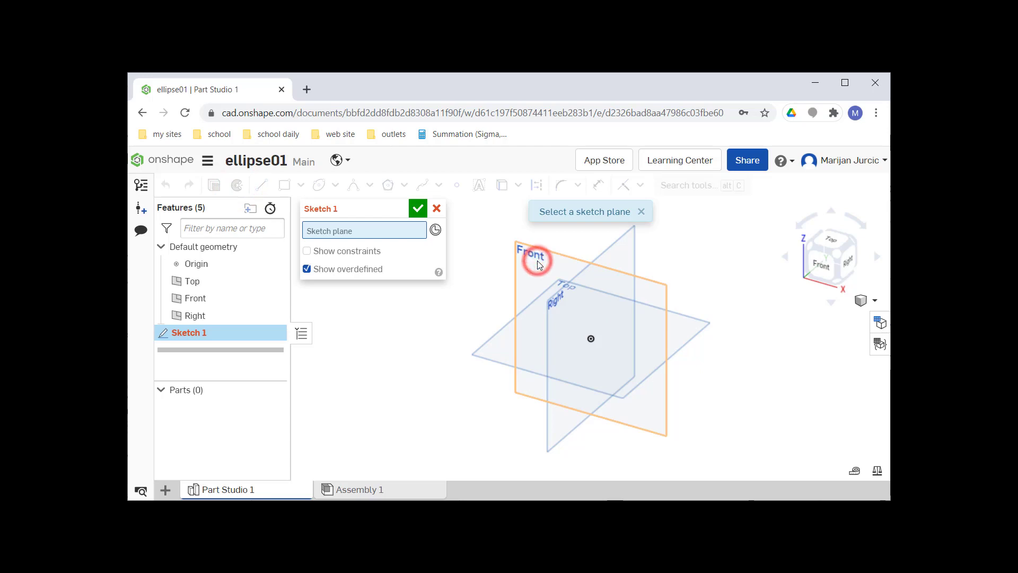
click(537, 261)
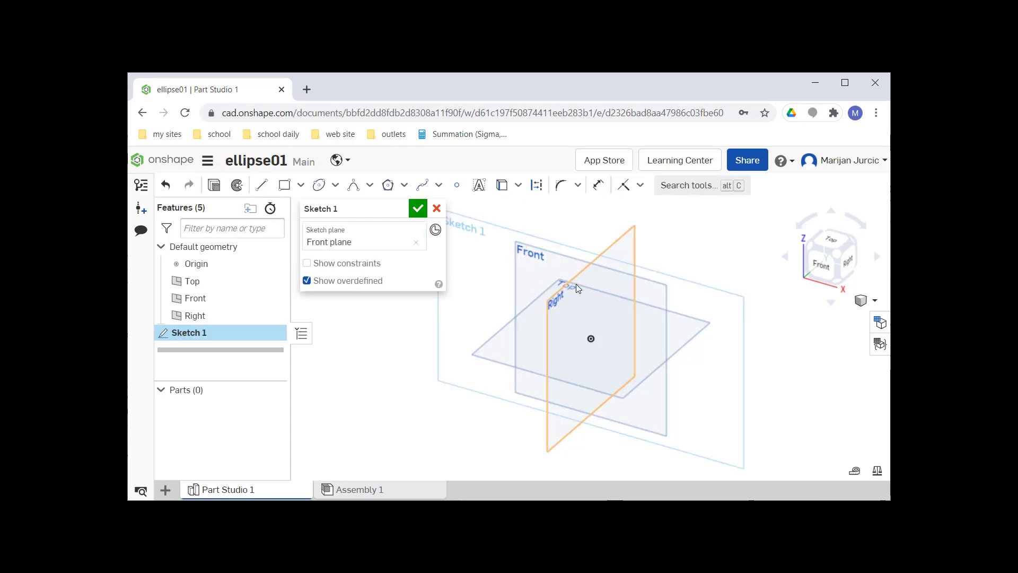
key(n)
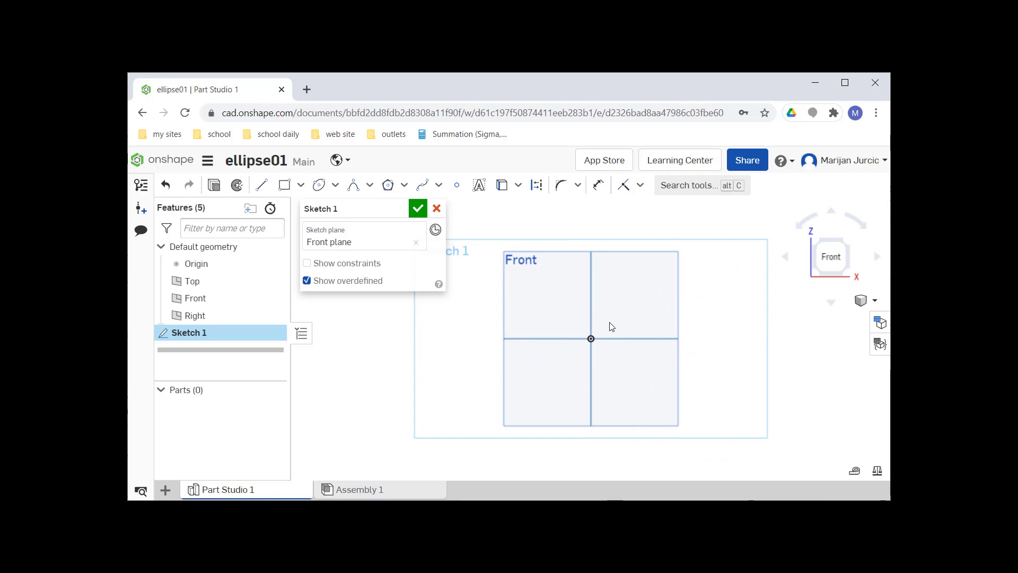
Sketch a horizontal ellipse centred on the origin, about 120 mm wide and 64 mm high.
scroll(613, 327, up, 3)
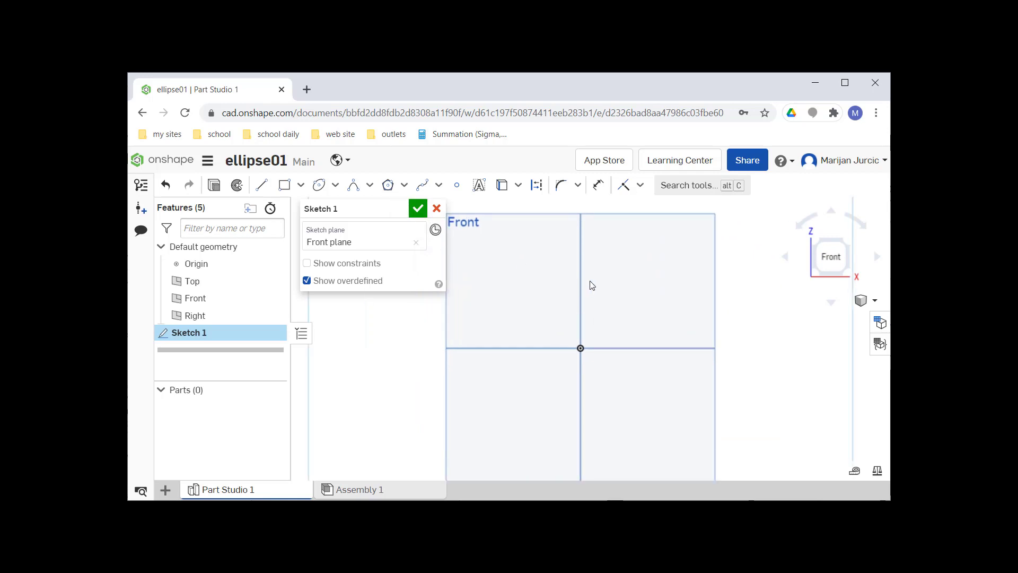
click(334, 184)
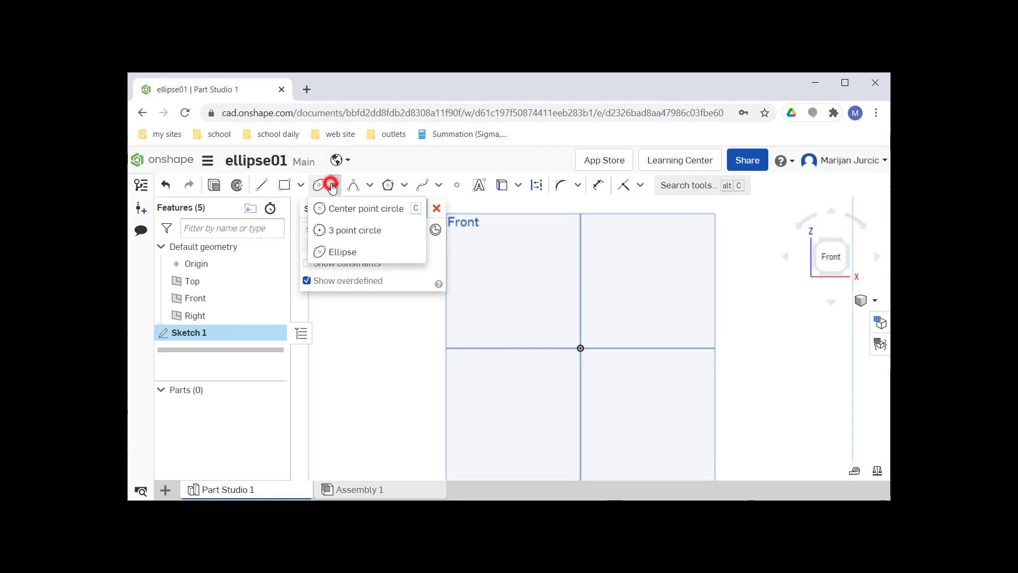
click(342, 252)
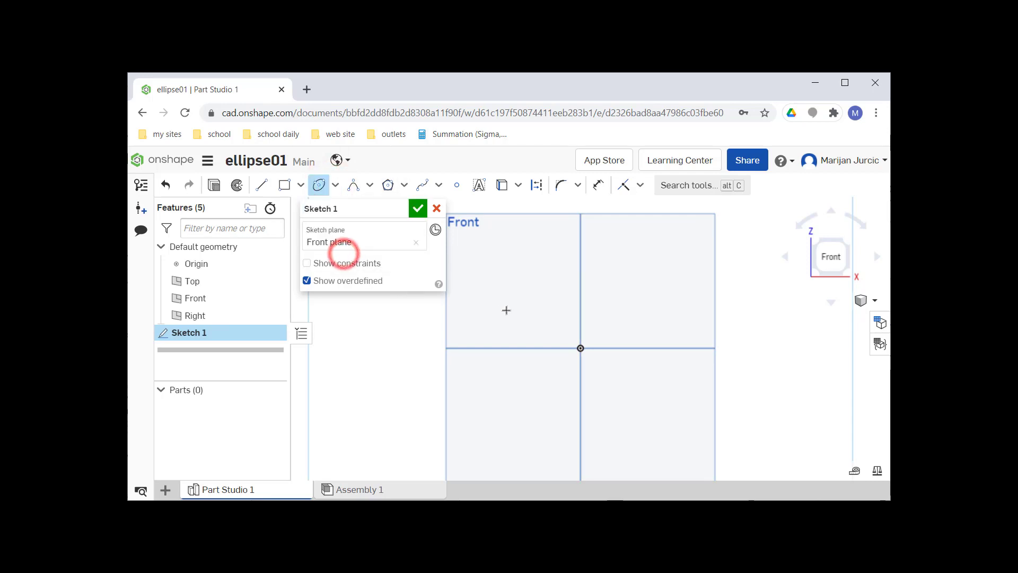
click(580, 348)
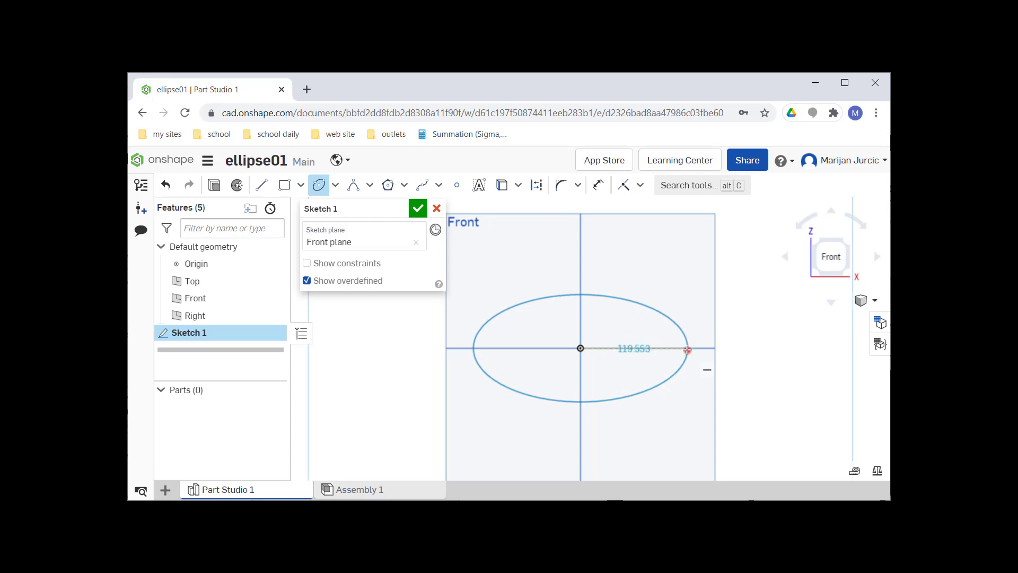
click(687, 349)
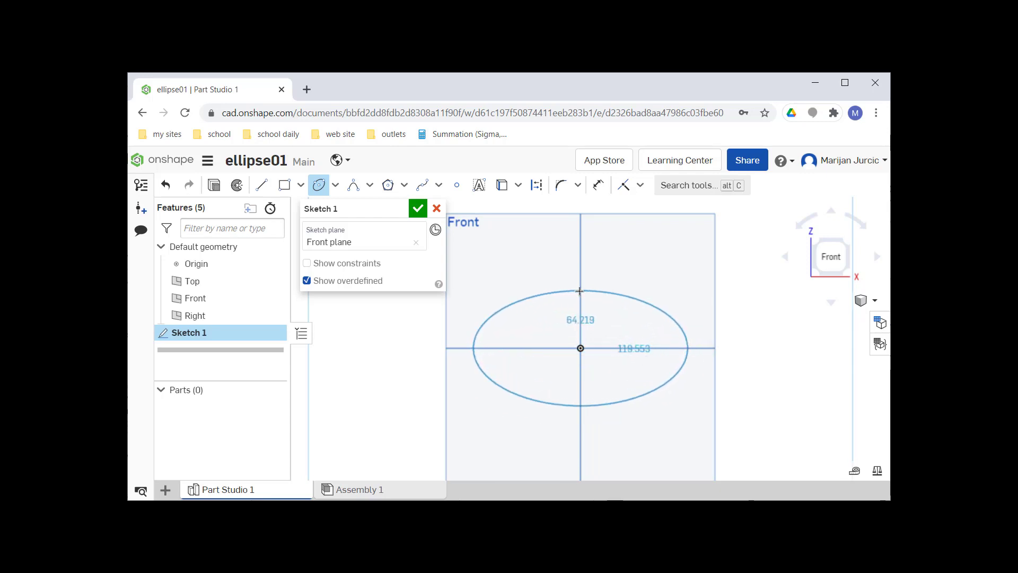
click(579, 292)
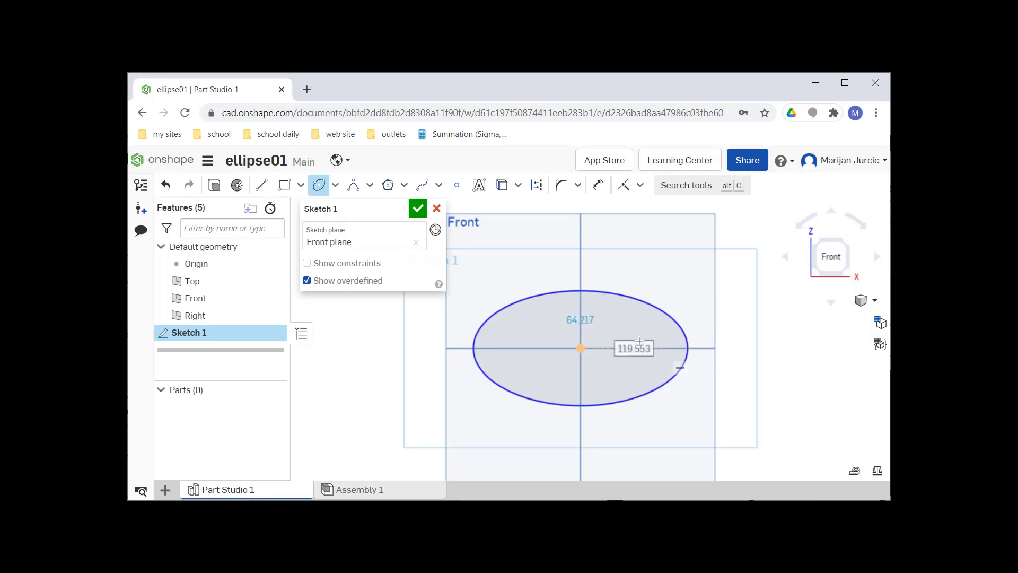
Dimension the ellipse's major axis as 100 mm, placing the dimension below the ellipse.
scroll(633, 341, up, 3)
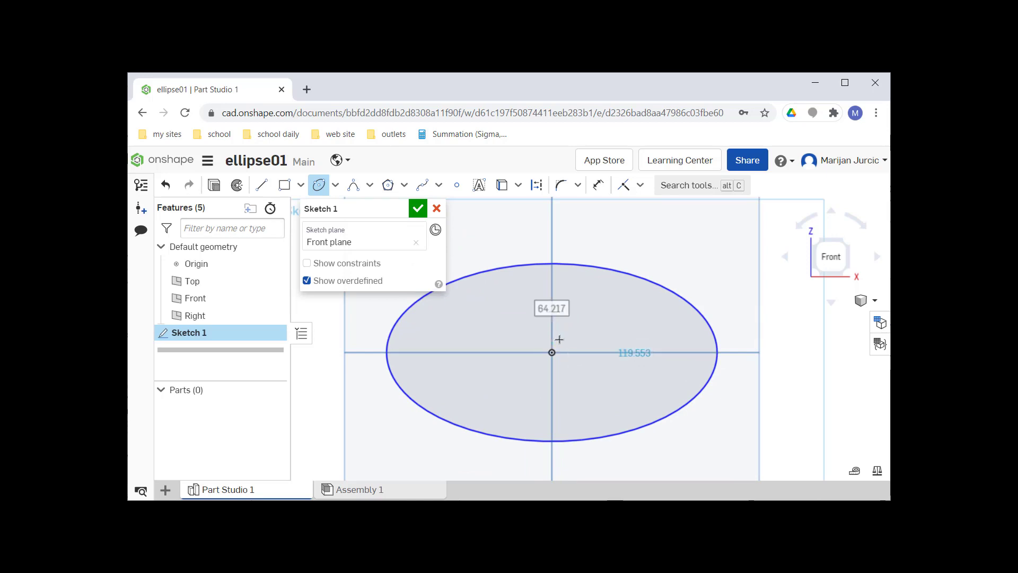
click(597, 186)
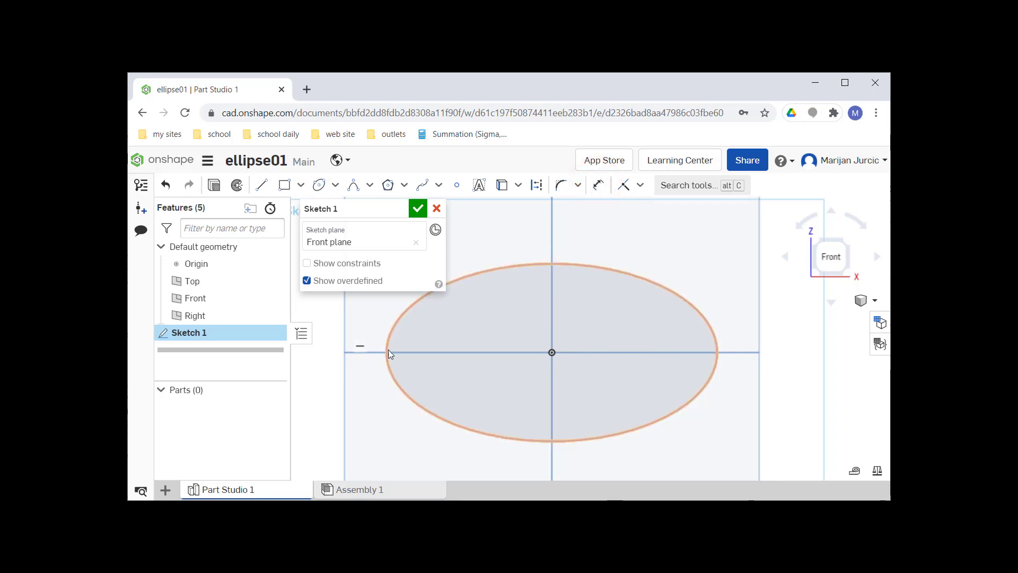
key(d)
click(388, 350)
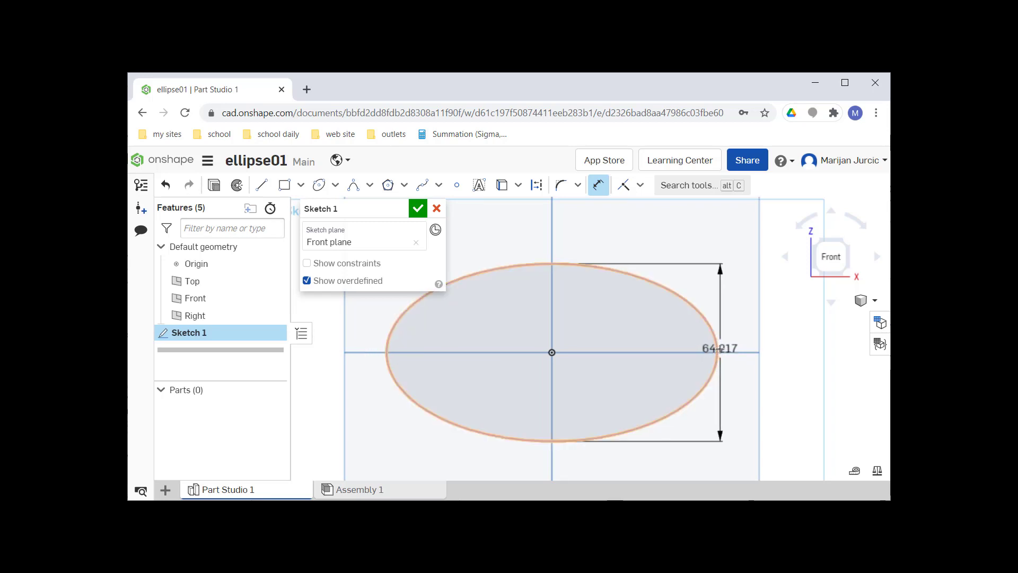
click(719, 352)
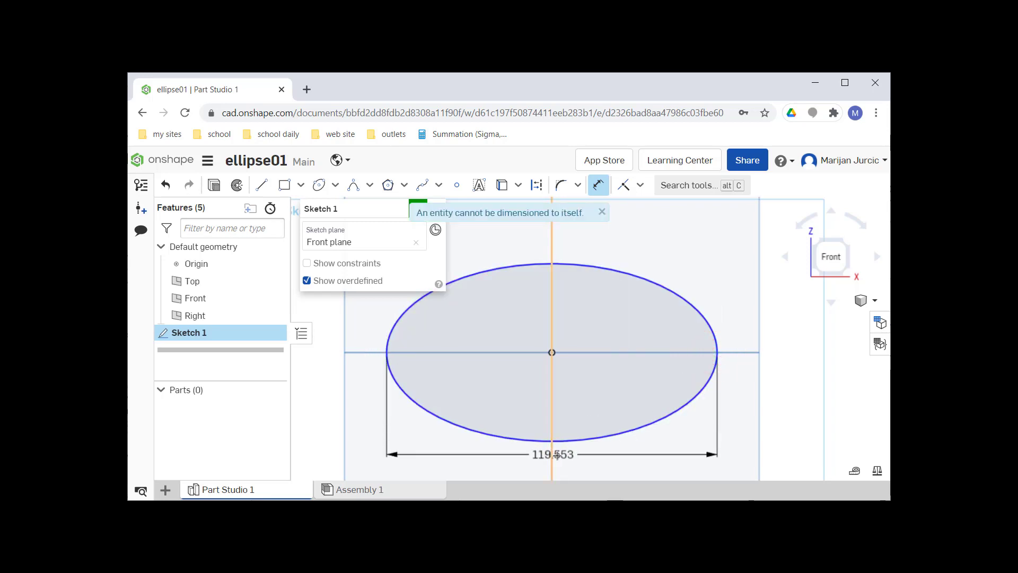
click(559, 460)
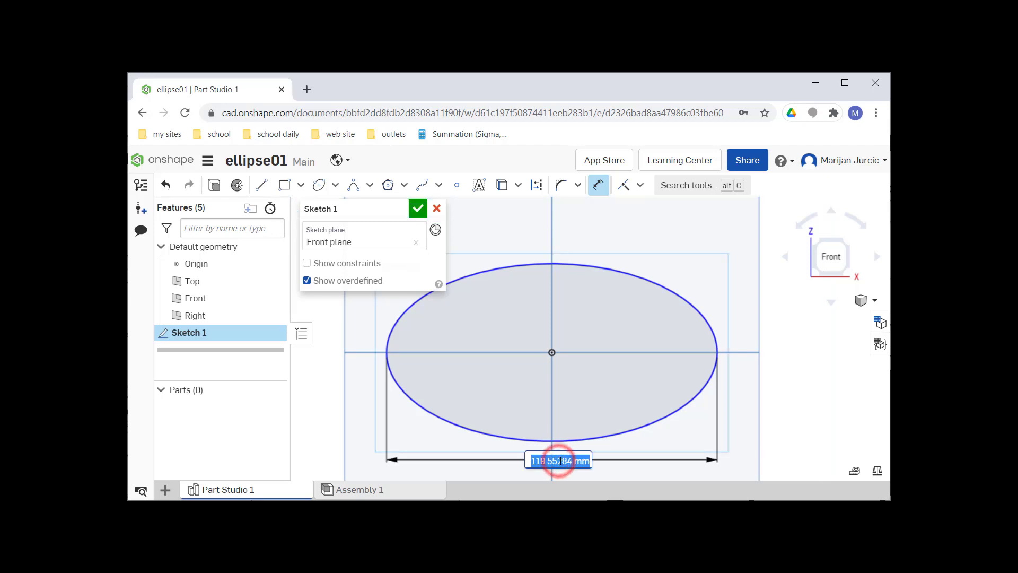
text(100)
key(Return)
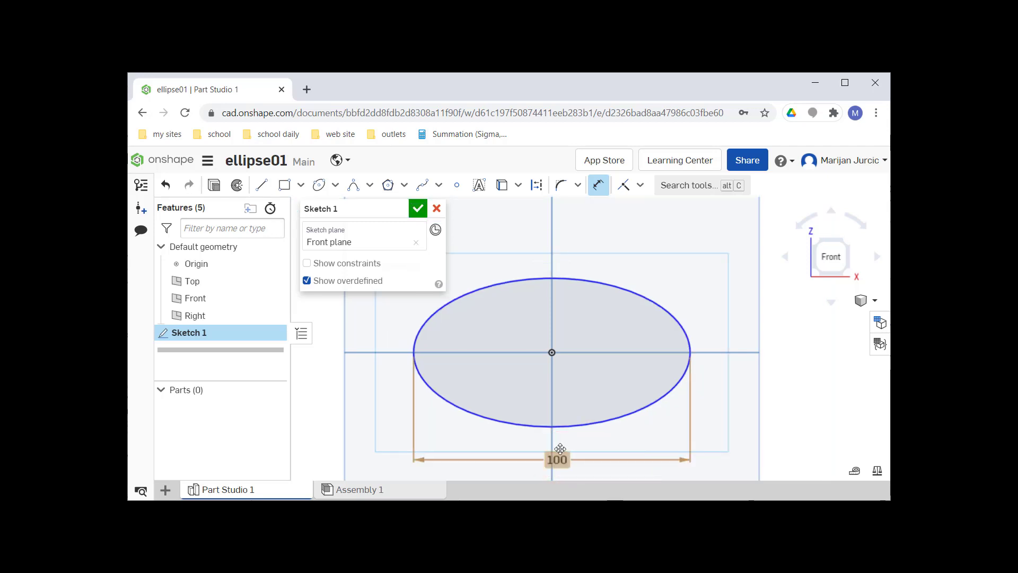
Try to dimension the ellipse's height between its highest and lowest points.
click(551, 278)
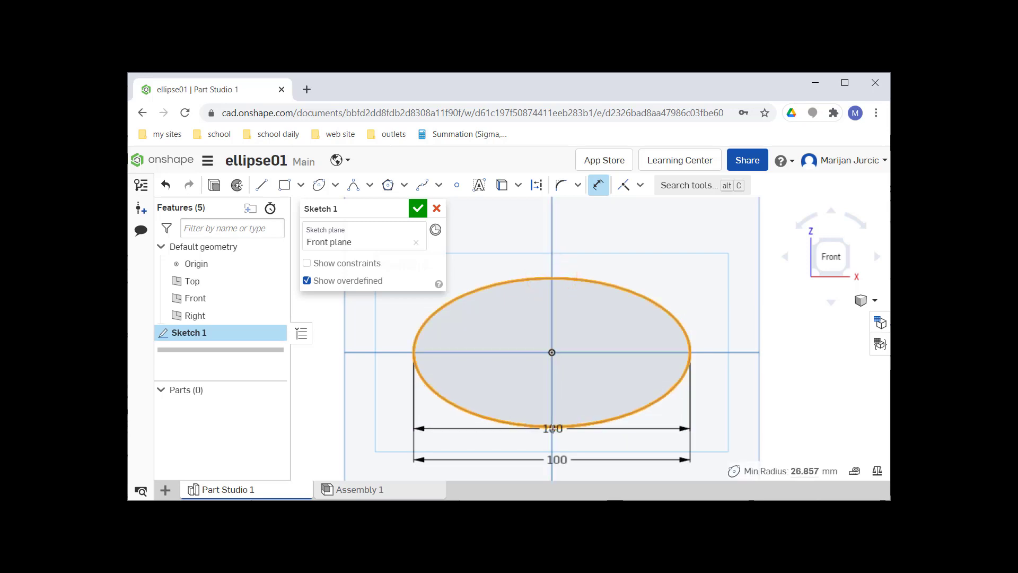
click(553, 429)
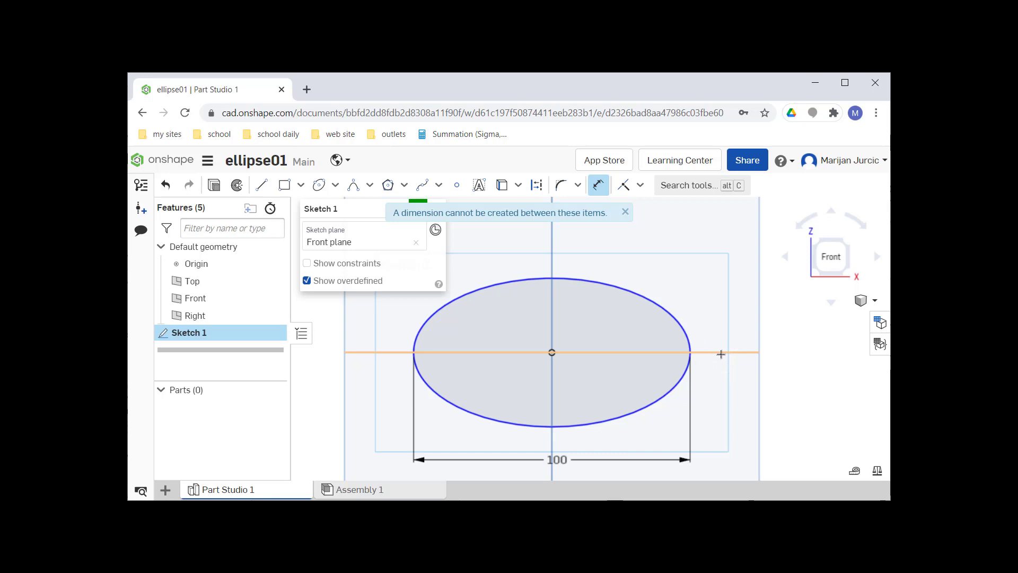
click(551, 275)
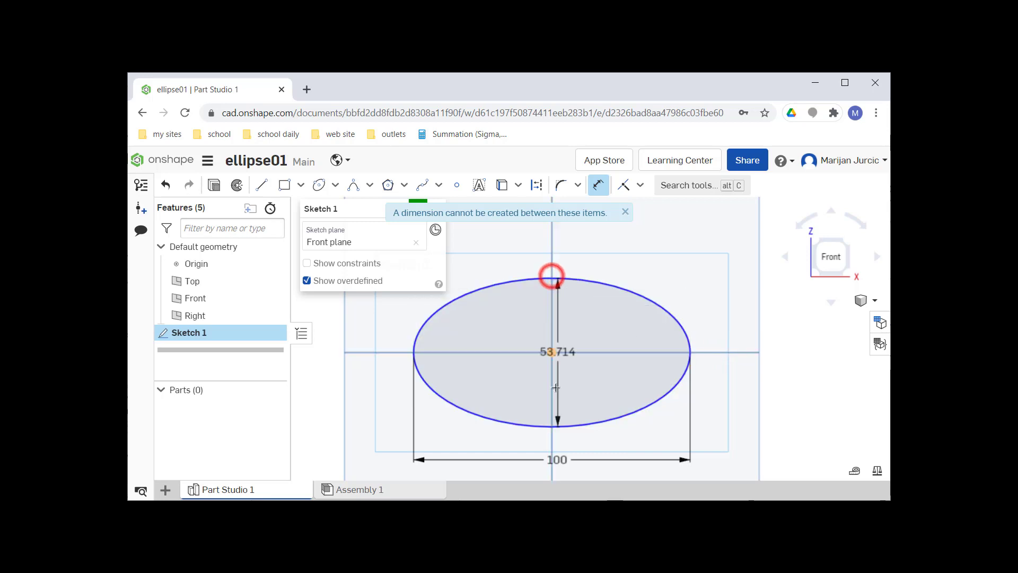
click(550, 426)
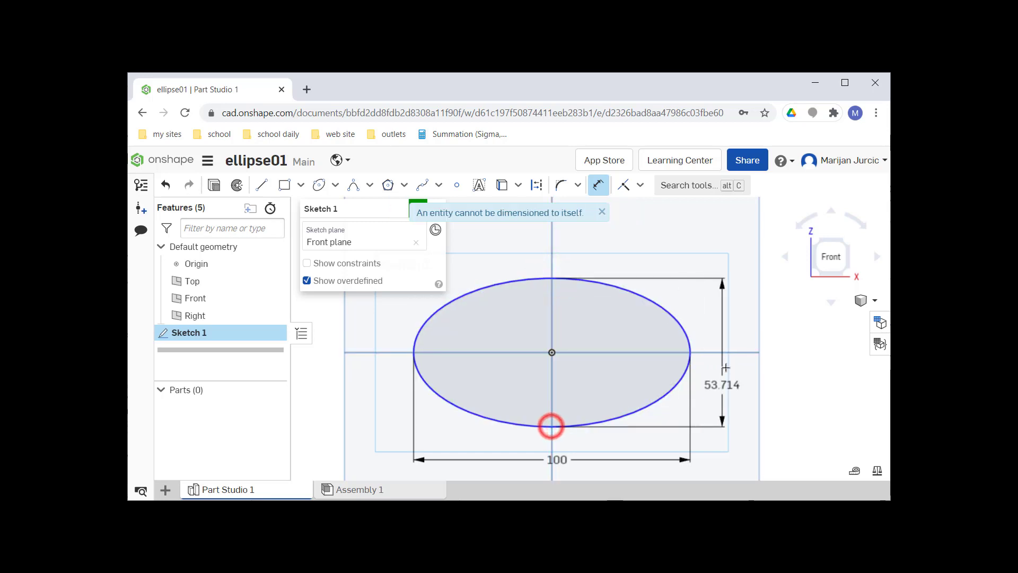
click(725, 351)
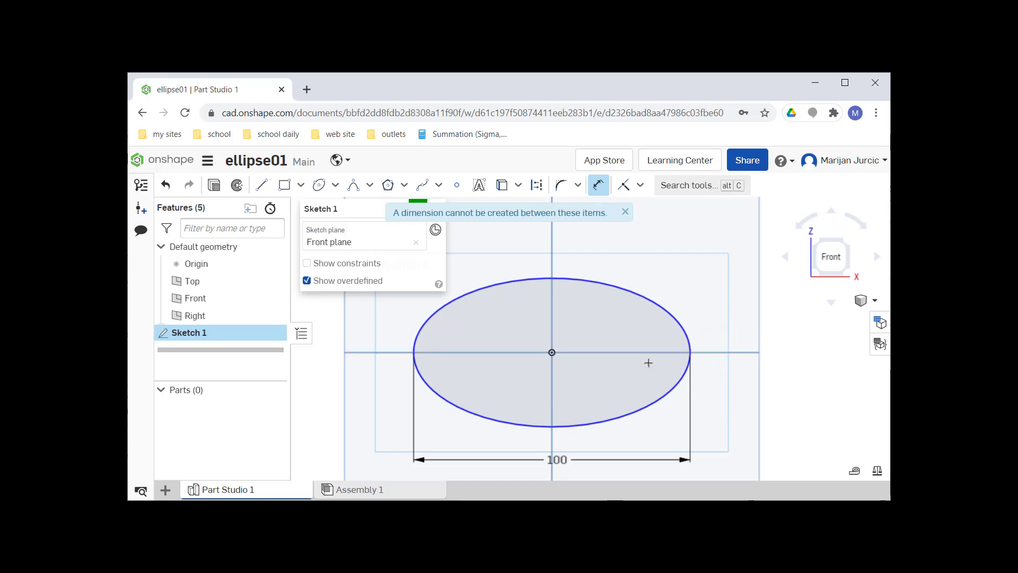
Dimension the ellipse's minor axis as 50 mm and place the dimension beside the ellipse's right end.
click(552, 278)
click(551, 427)
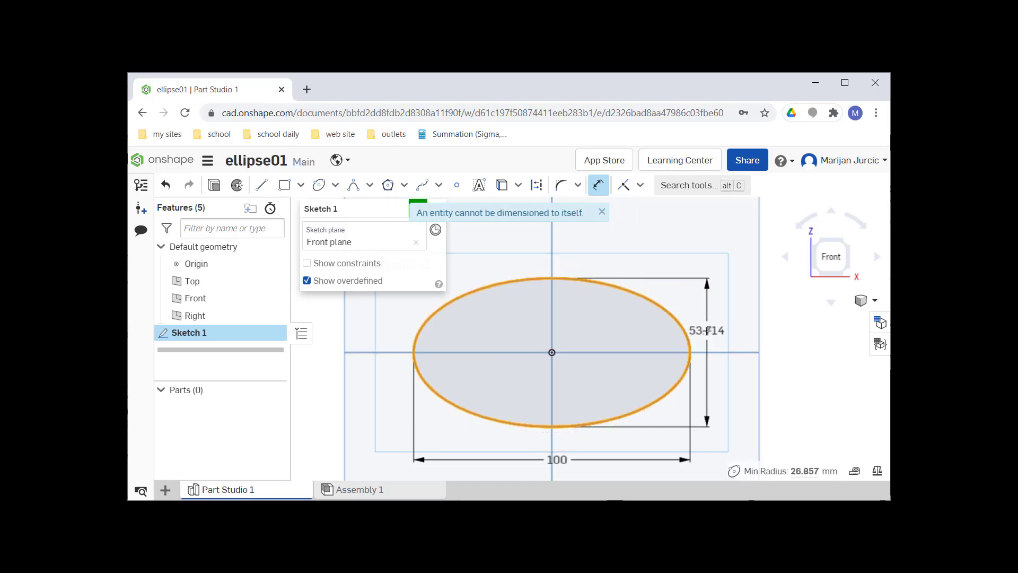
click(707, 330)
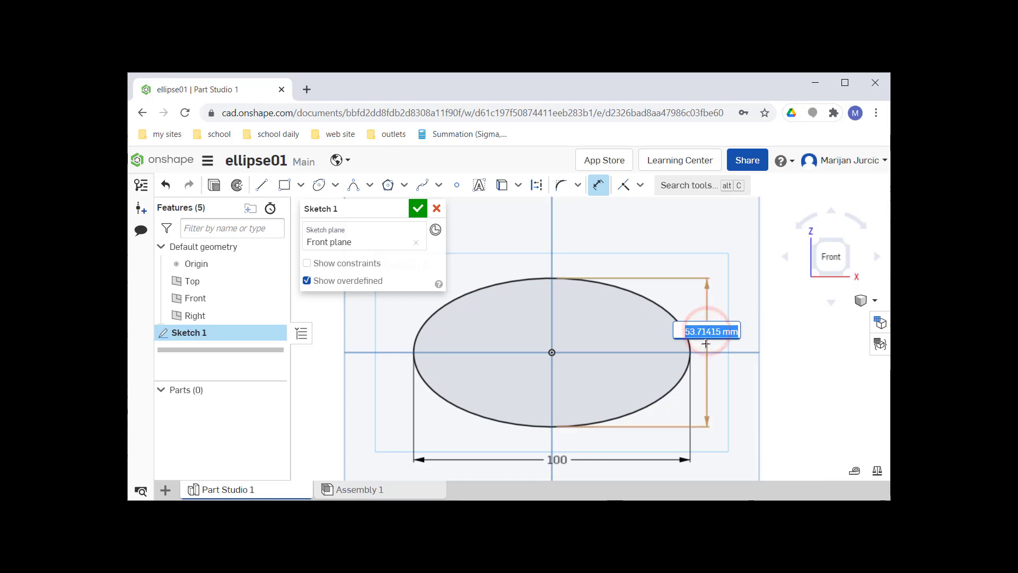
key(Return)
text(50)
key(Return)
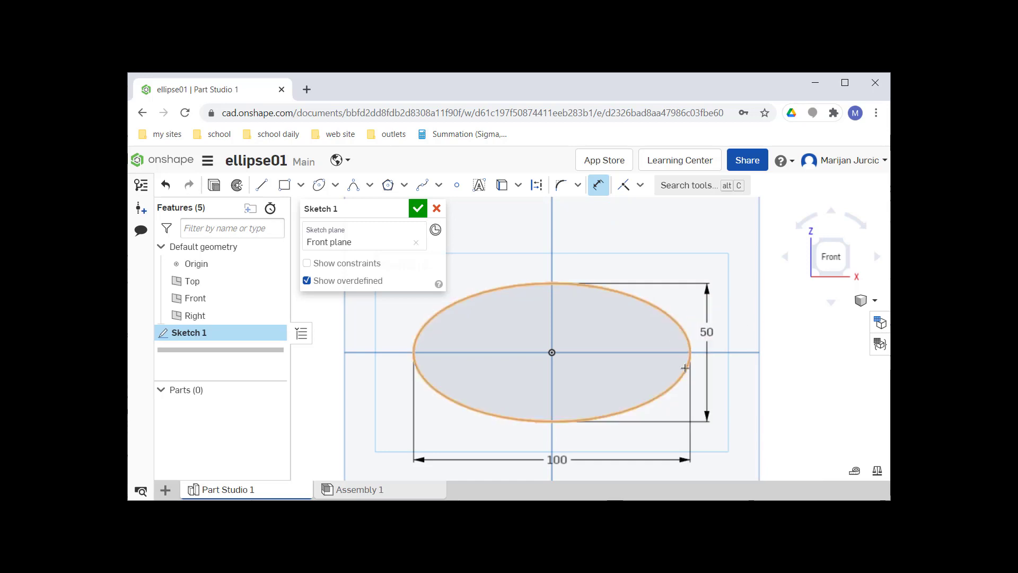
drag(711, 332, 721, 350)
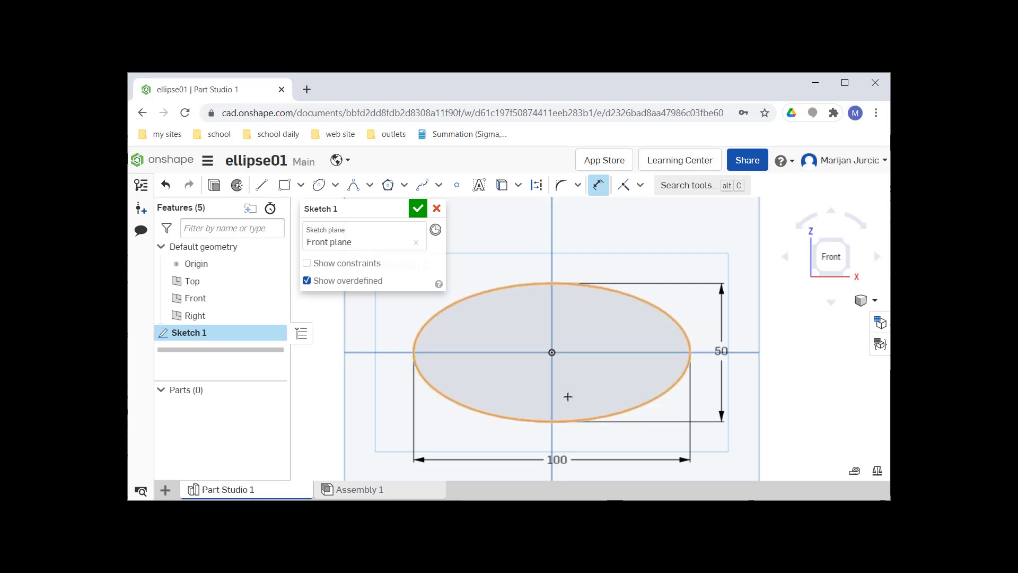
Switch to the Word lesson document, review the foci distance calculation, and return to the Onshape sketch.
scroll(563, 390, up, 2)
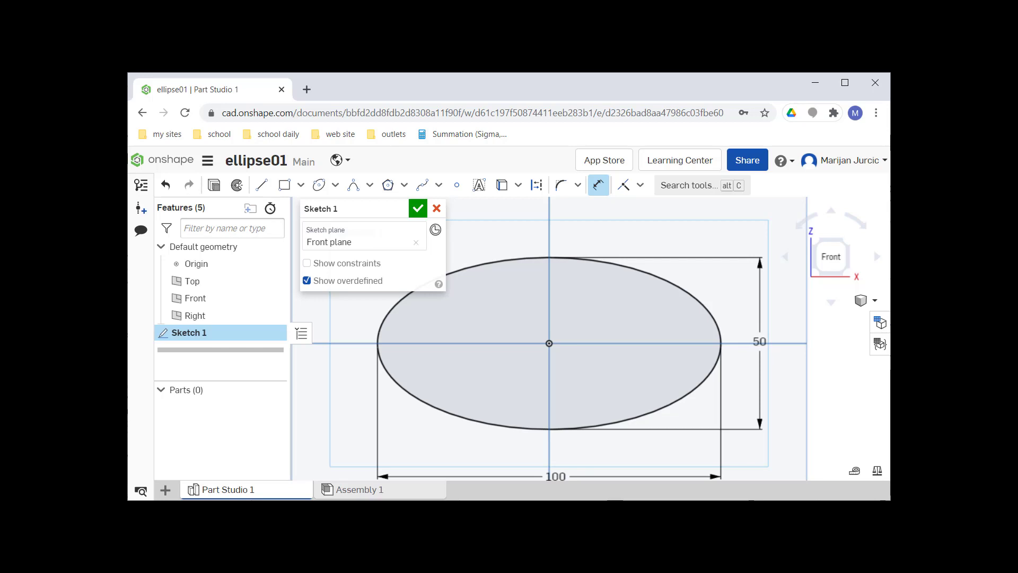
click(509, 488)
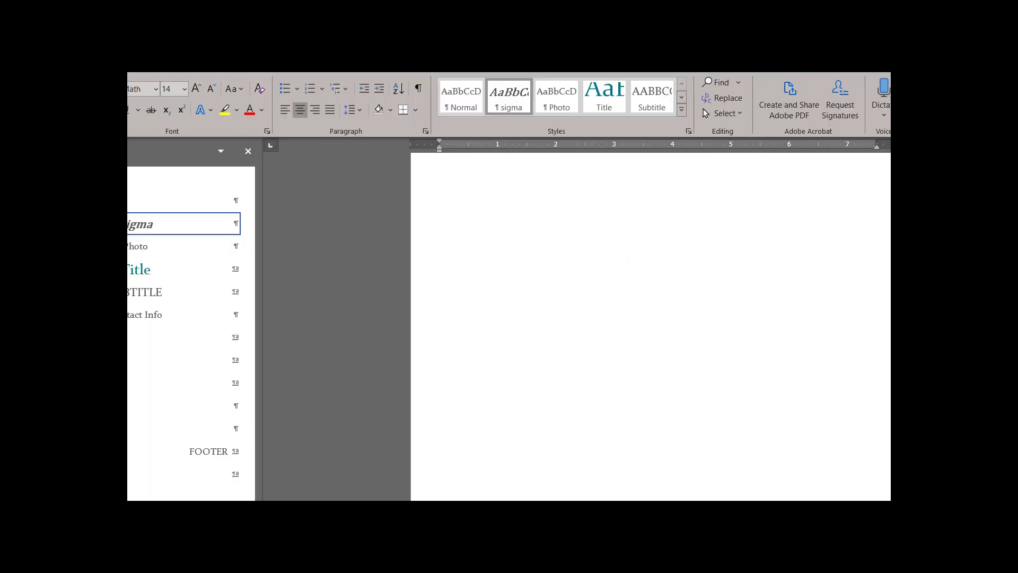
scroll(535, 418, up, 3)
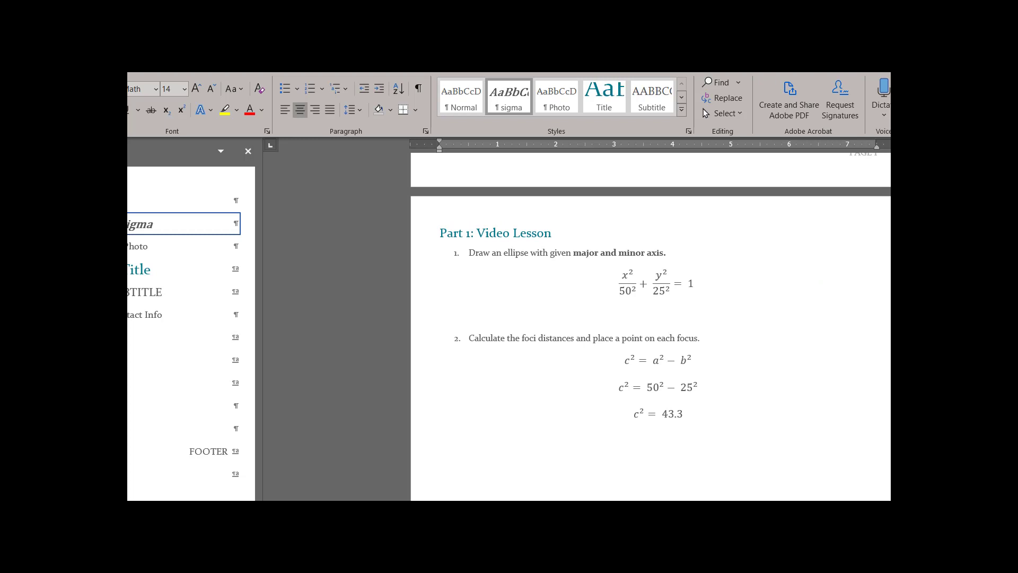
mouse_move(438, 568)
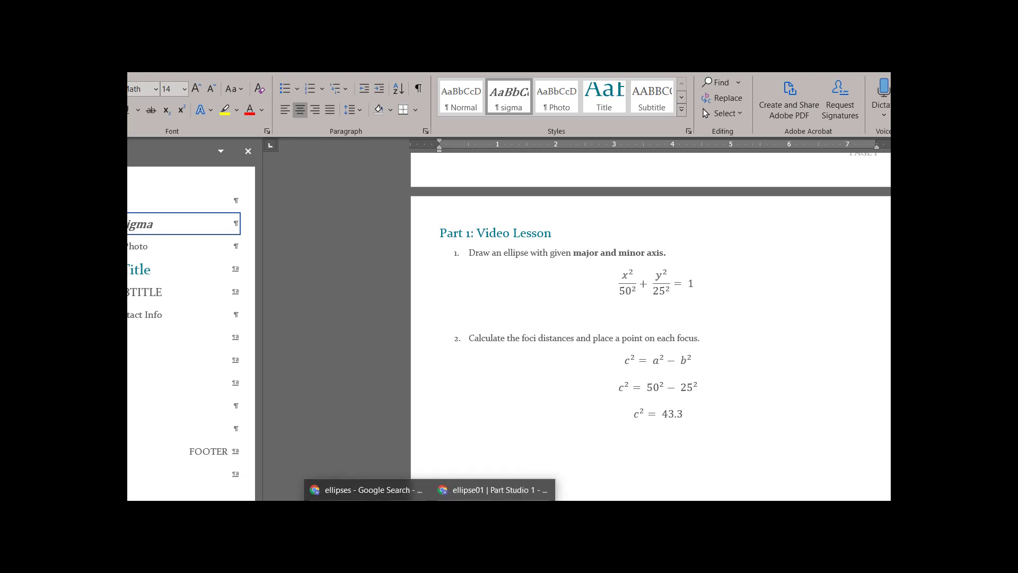
click(485, 489)
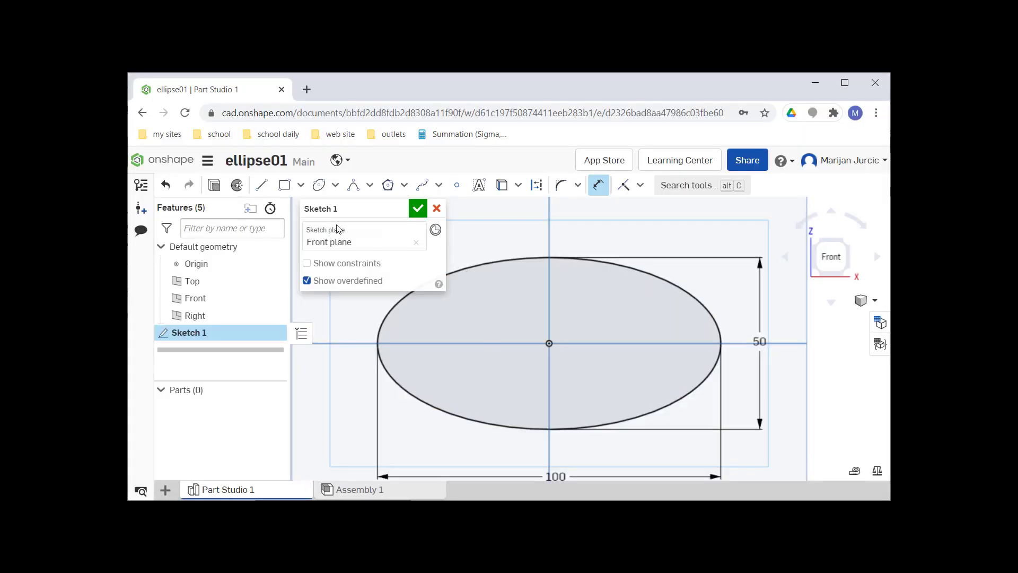
Place a sketch point on the horizontal axis left of the ellipse's center and dimension it 43.3 mm from the center.
click(456, 185)
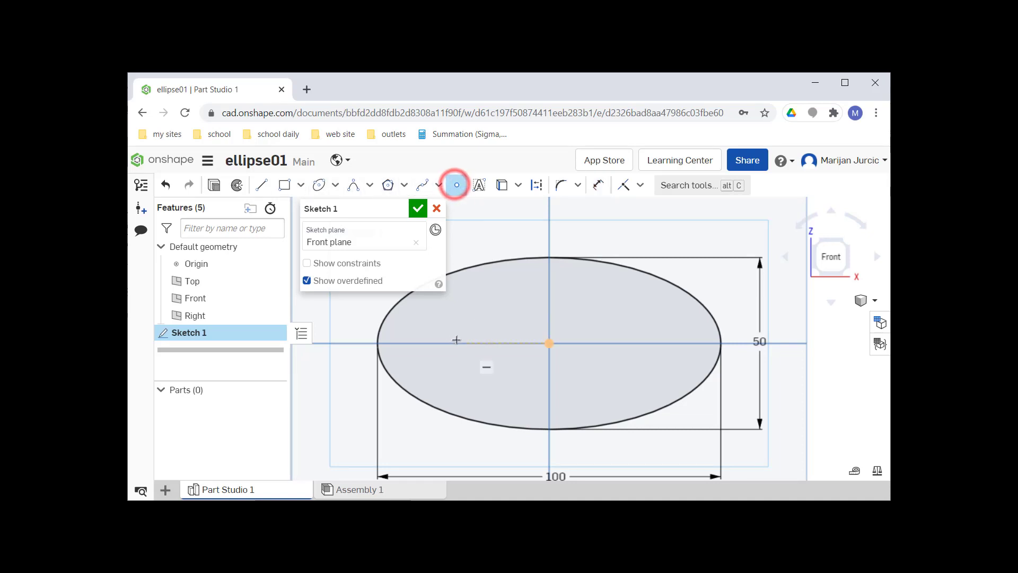
click(426, 343)
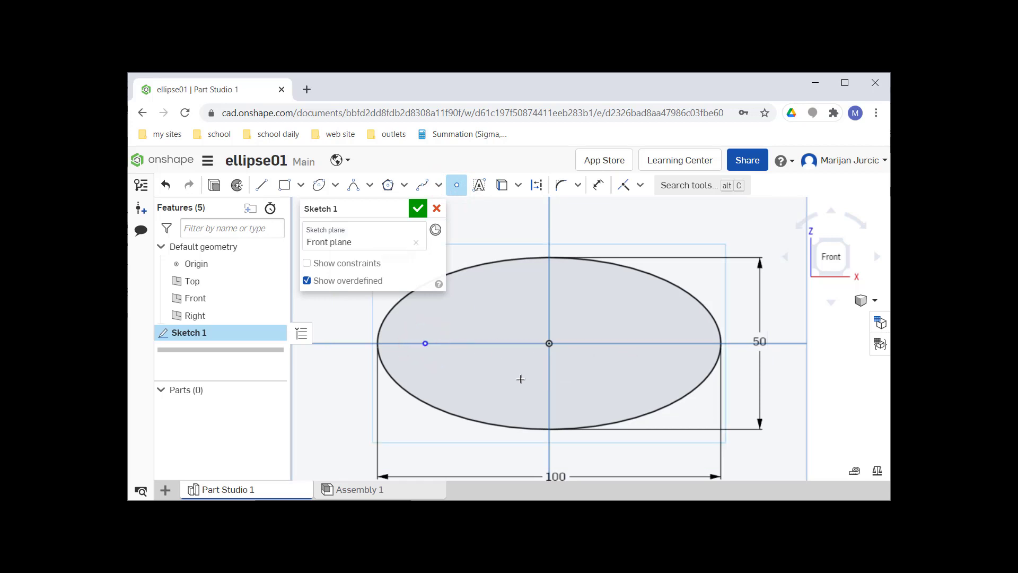
key(u)
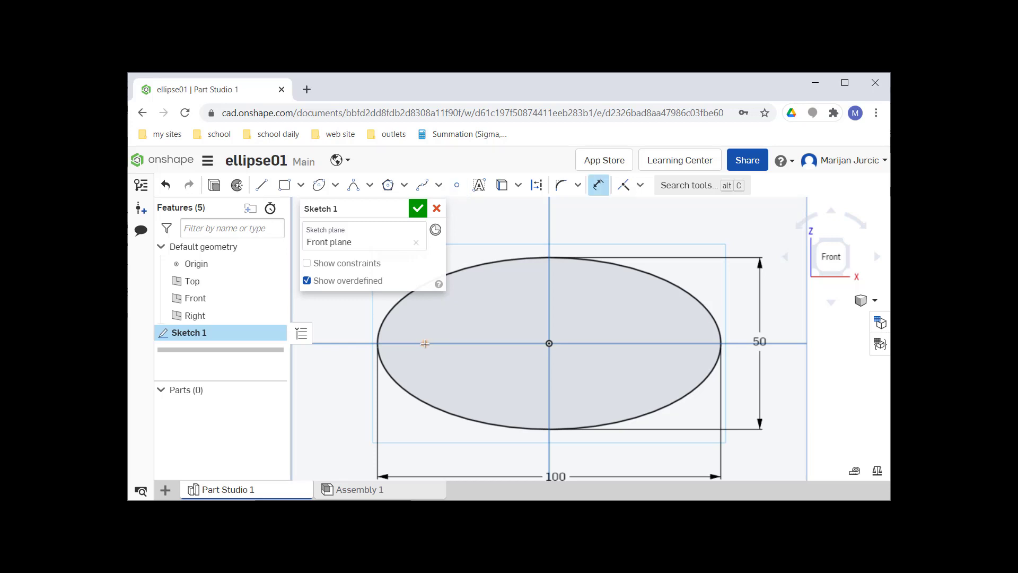
click(549, 343)
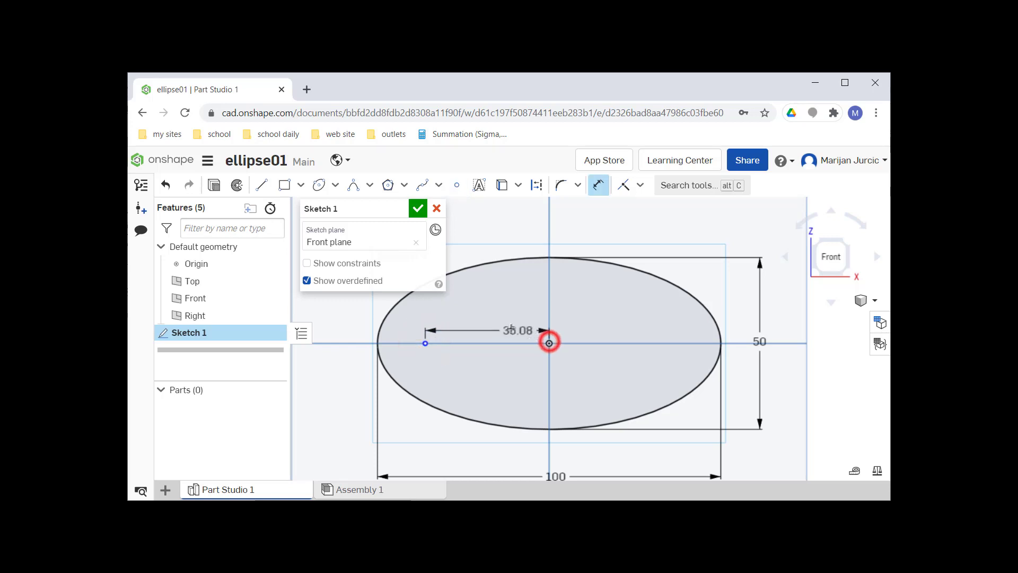
click(494, 308)
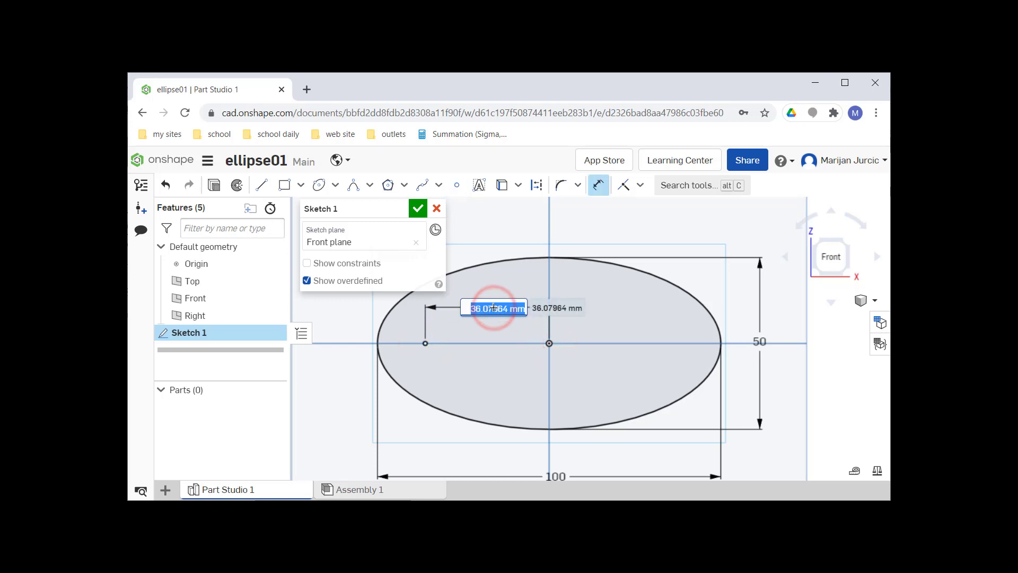
text(4)
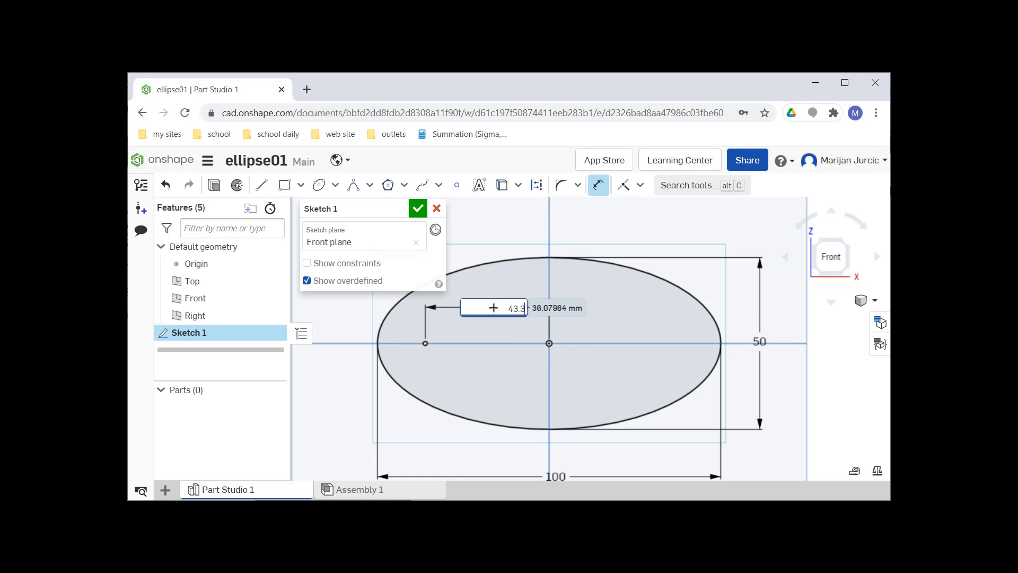
text(3.3)
key(Return)
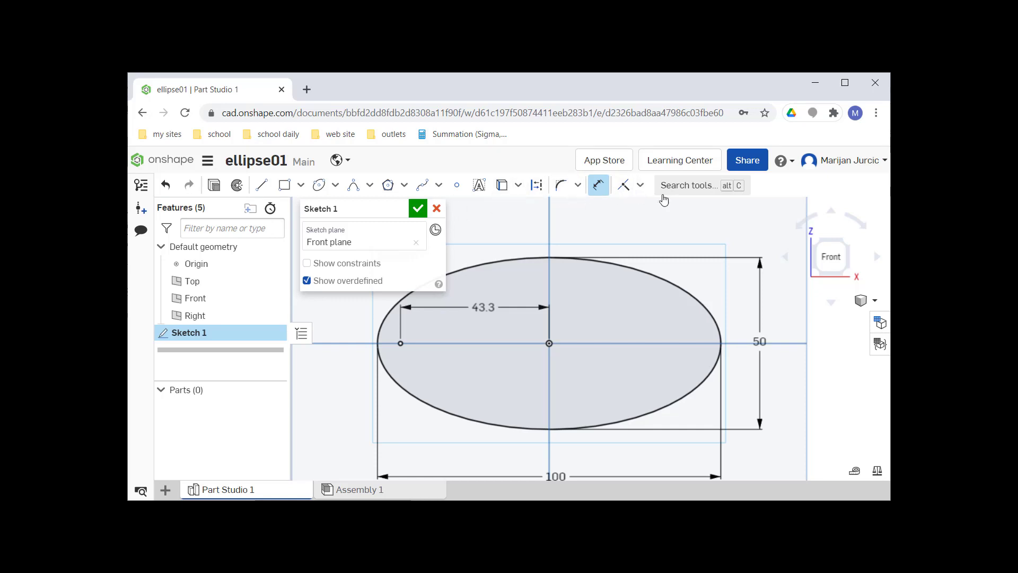
Mirror the left focus point about the vertical centerline of the Right plane to create the second focus.
click(641, 186)
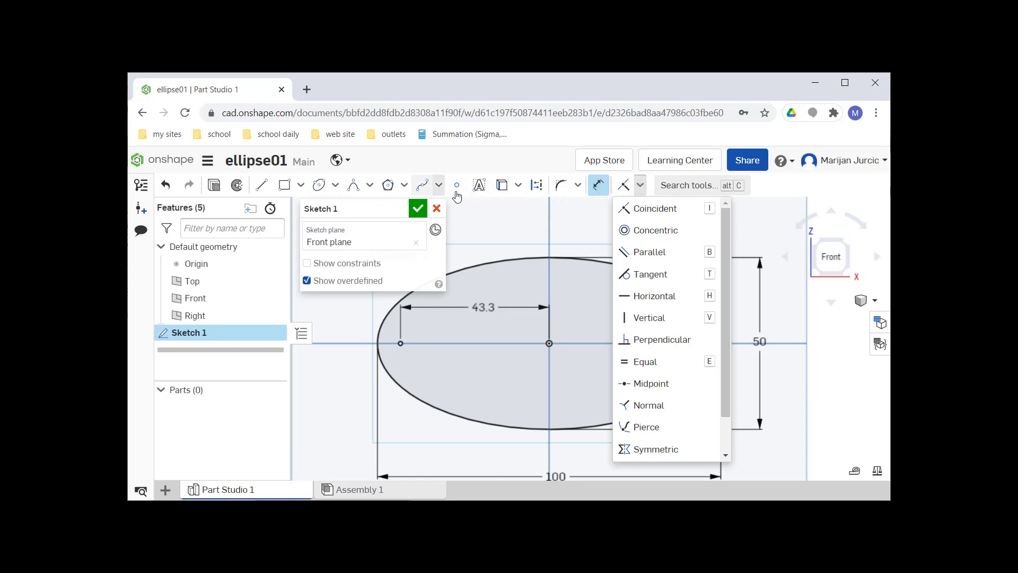
click(517, 186)
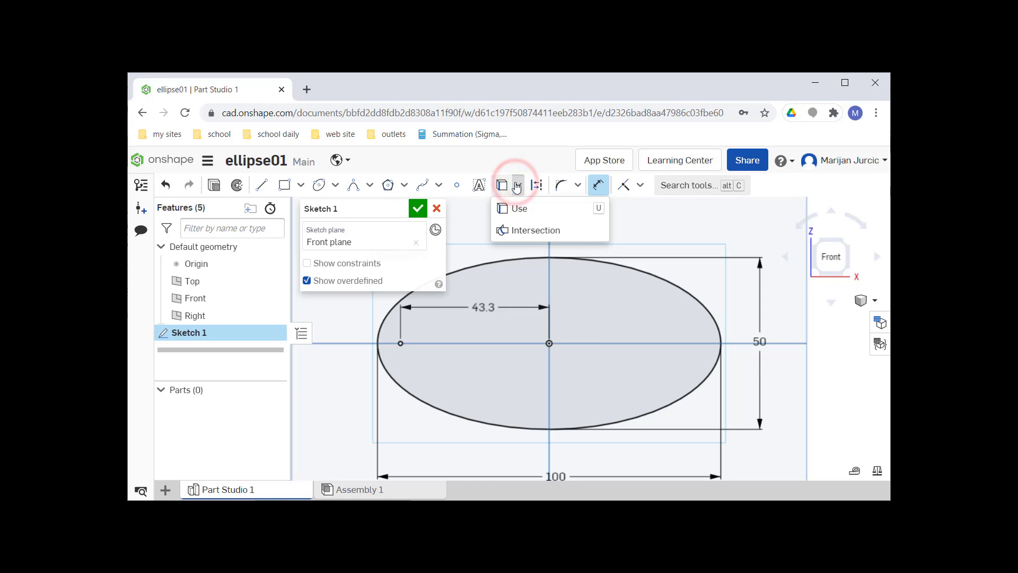
click(578, 185)
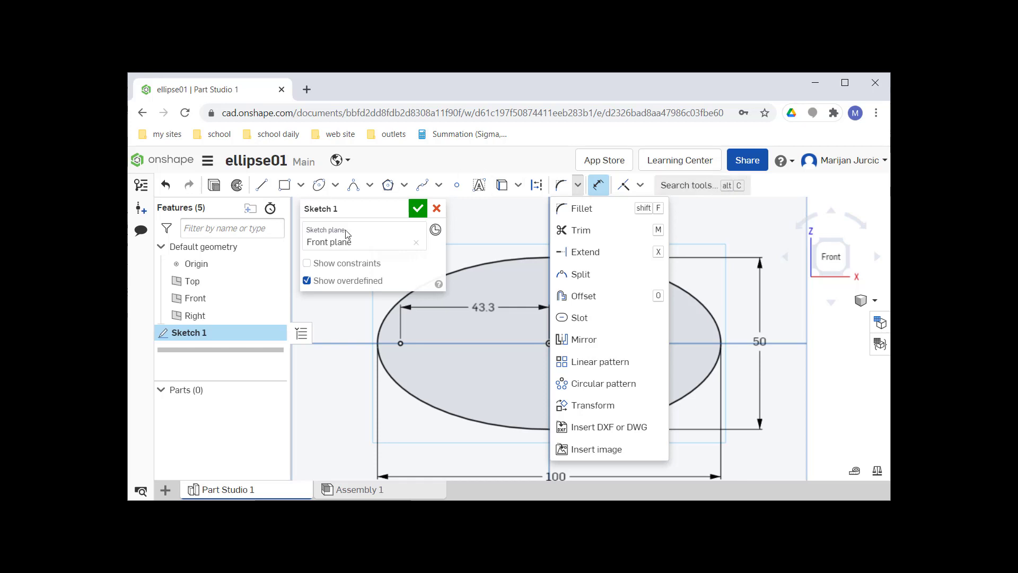
click(790, 186)
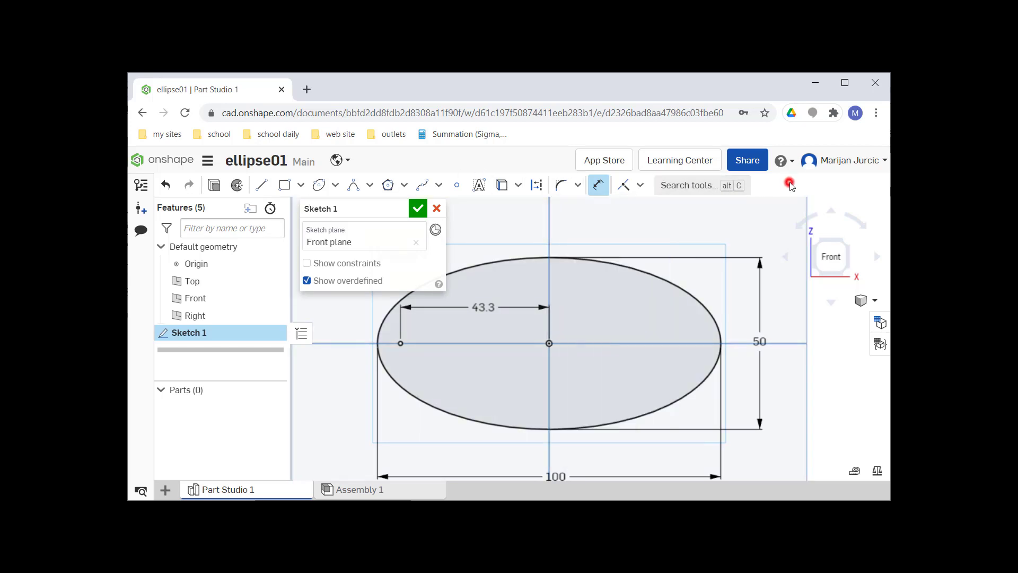
click(741, 187)
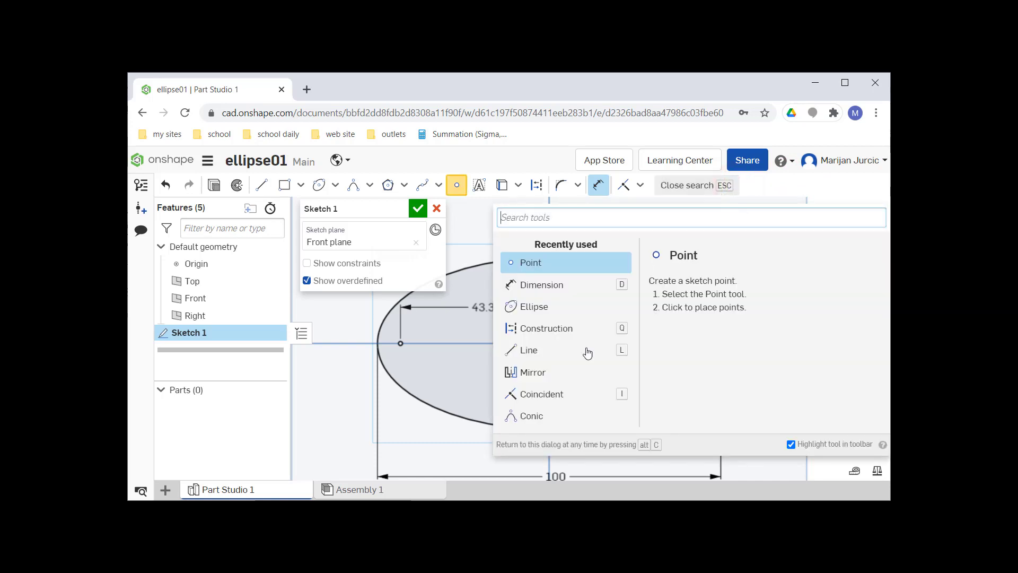
click(529, 372)
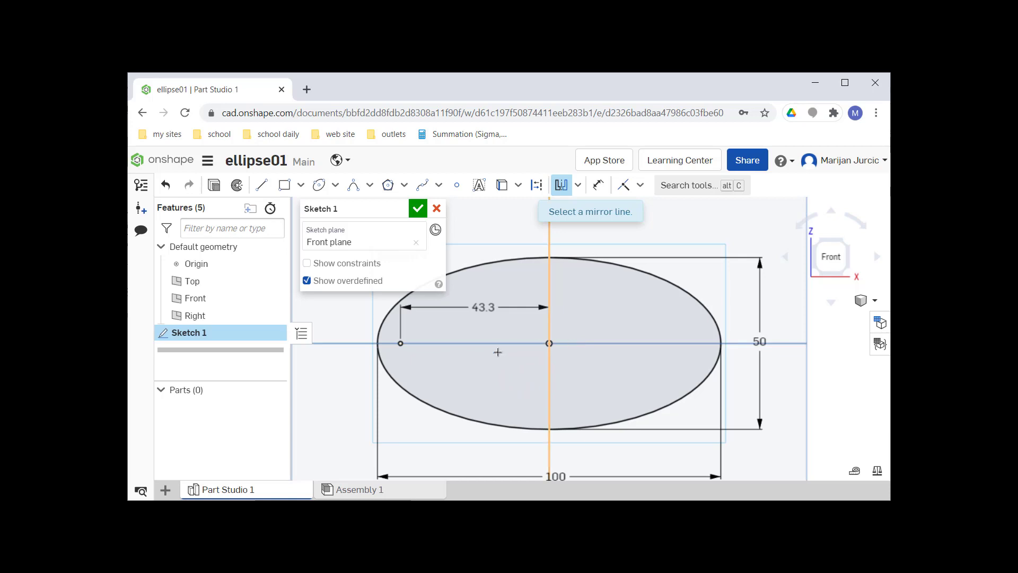
click(550, 271)
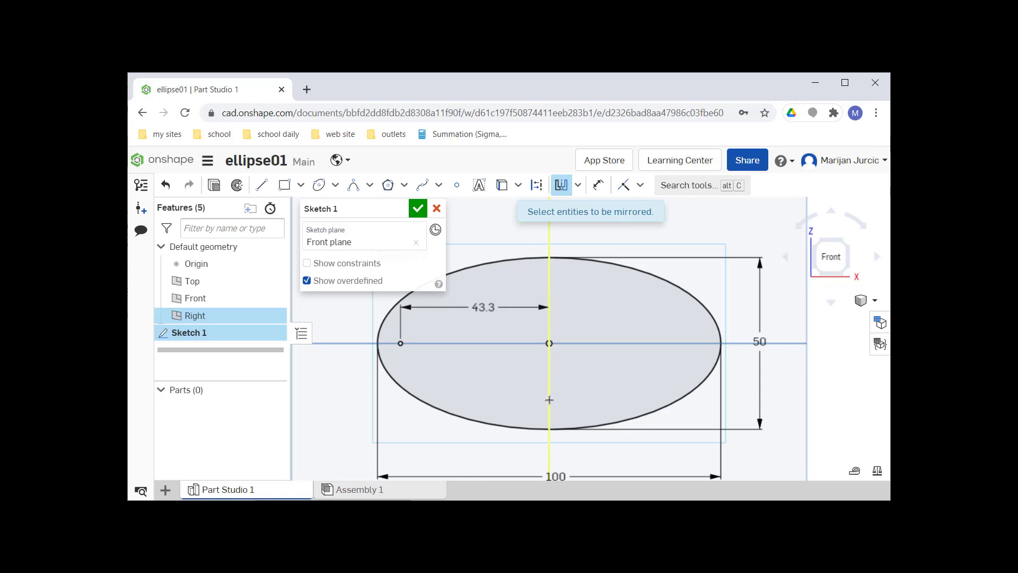
click(549, 399)
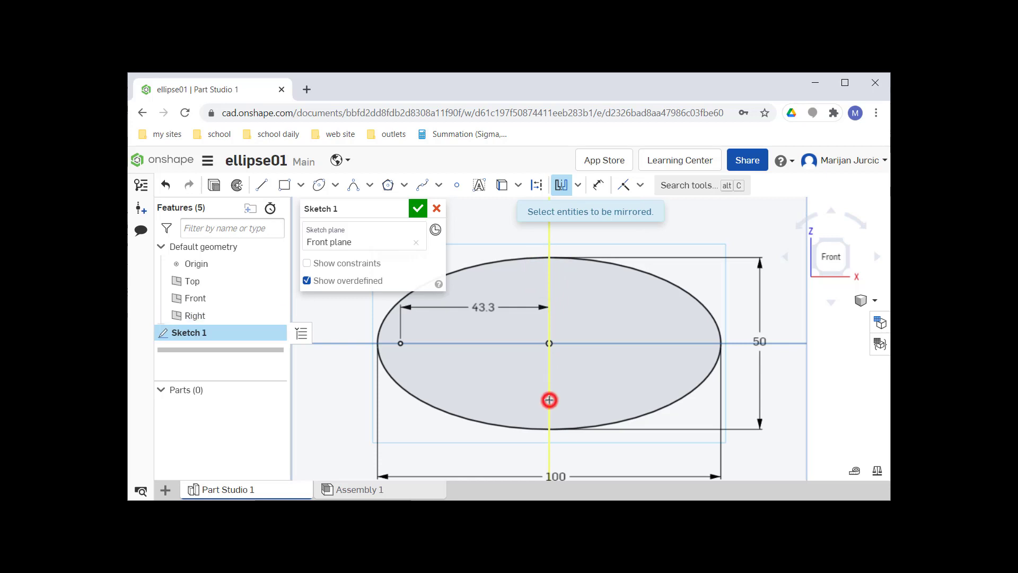
click(398, 343)
Dimension the distance from the ellipse's center to the mirrored focus, placing the dimension below the horizontal axis.
key(d)
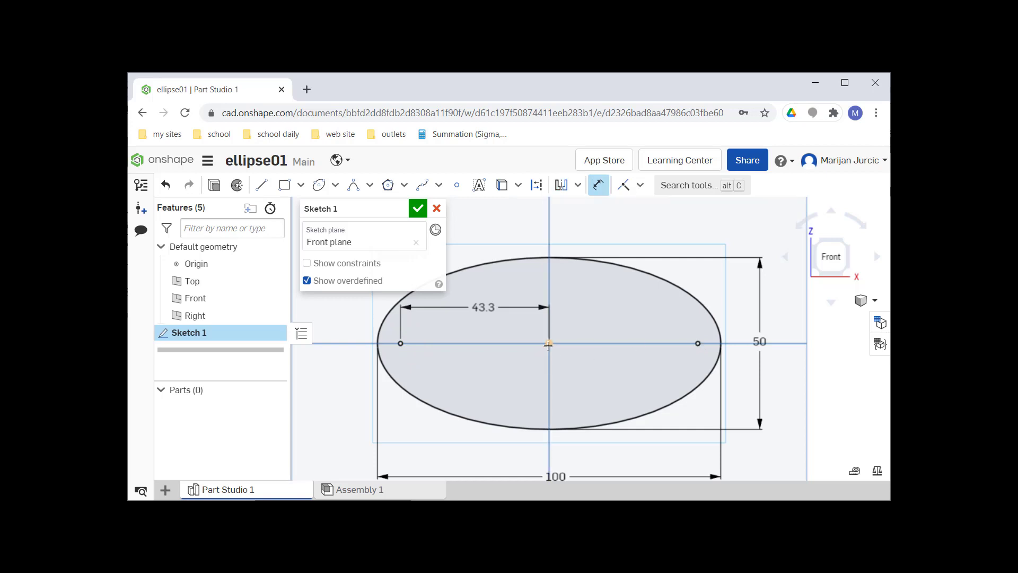
click(549, 344)
click(698, 343)
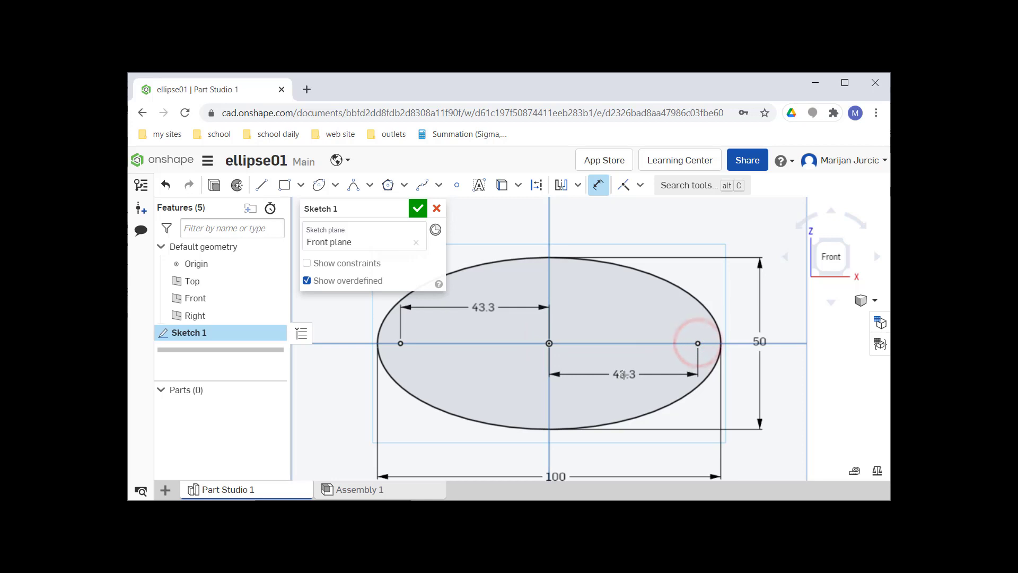
click(620, 373)
key(Return)
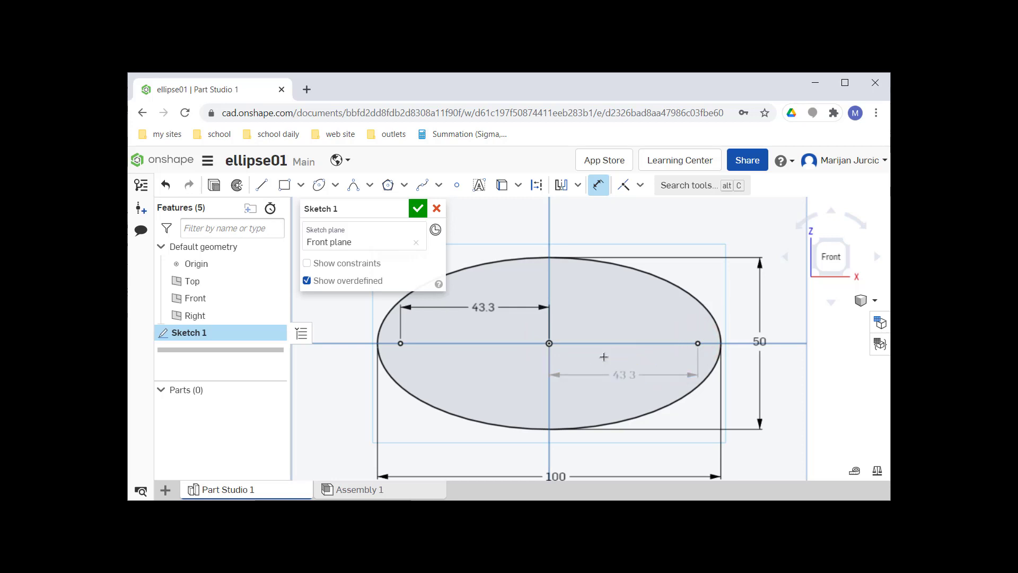
Draw two connected lines, about 67 mm and 33 mm long, from the left focus to the ellipse's upper-right edge and on to the right focus.
scroll(603, 357, down, 2)
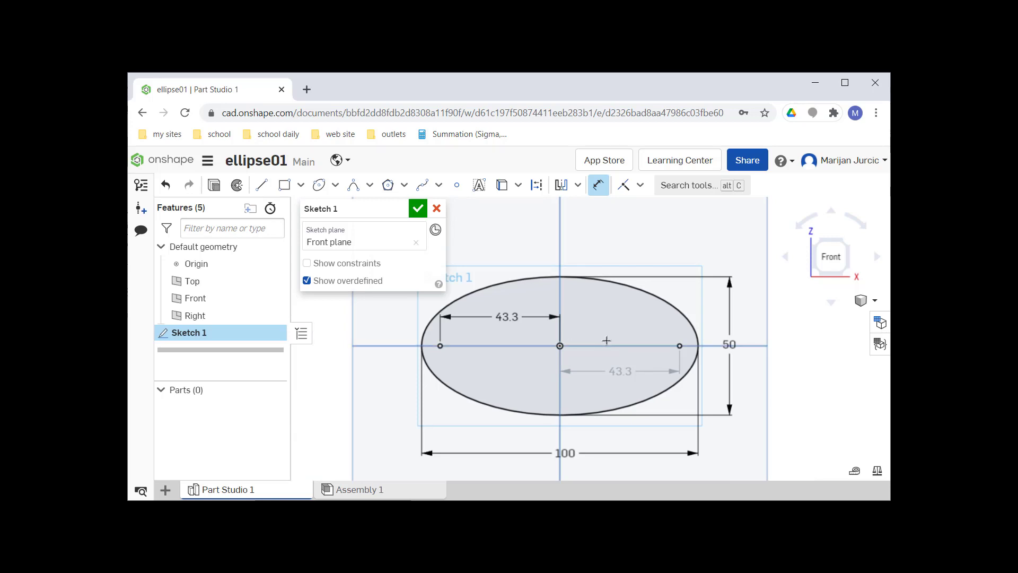
click(262, 187)
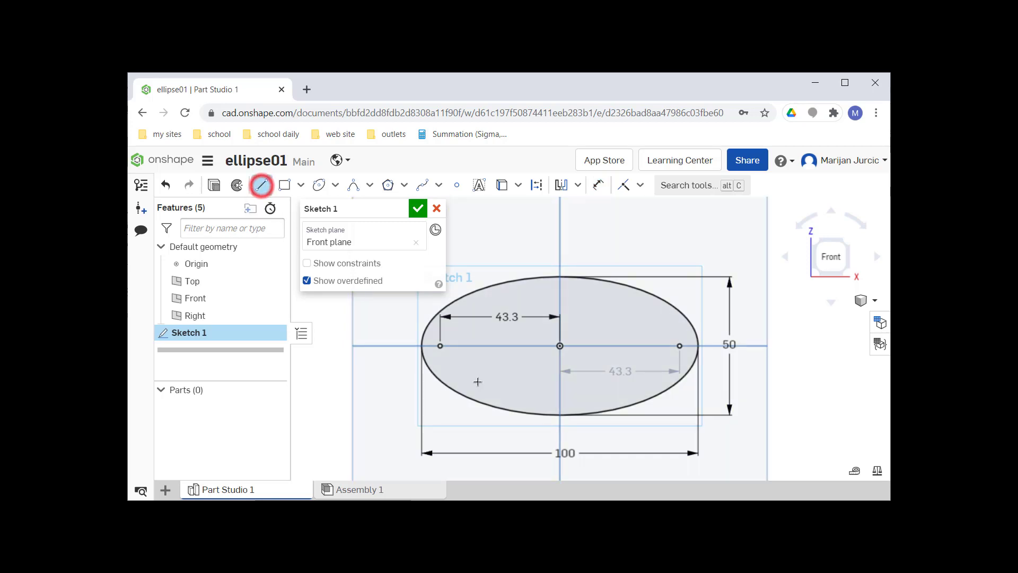
click(440, 346)
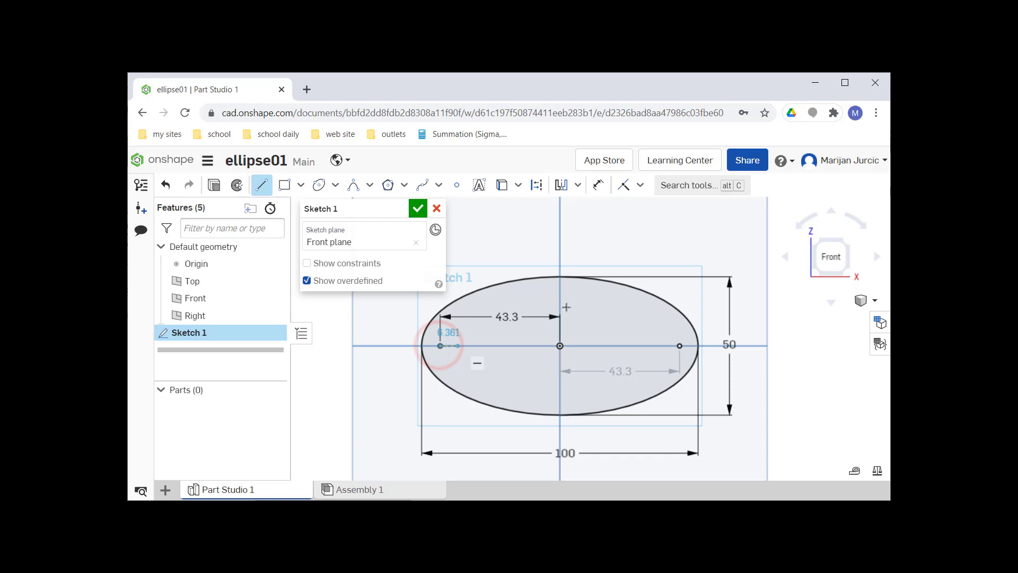
click(615, 283)
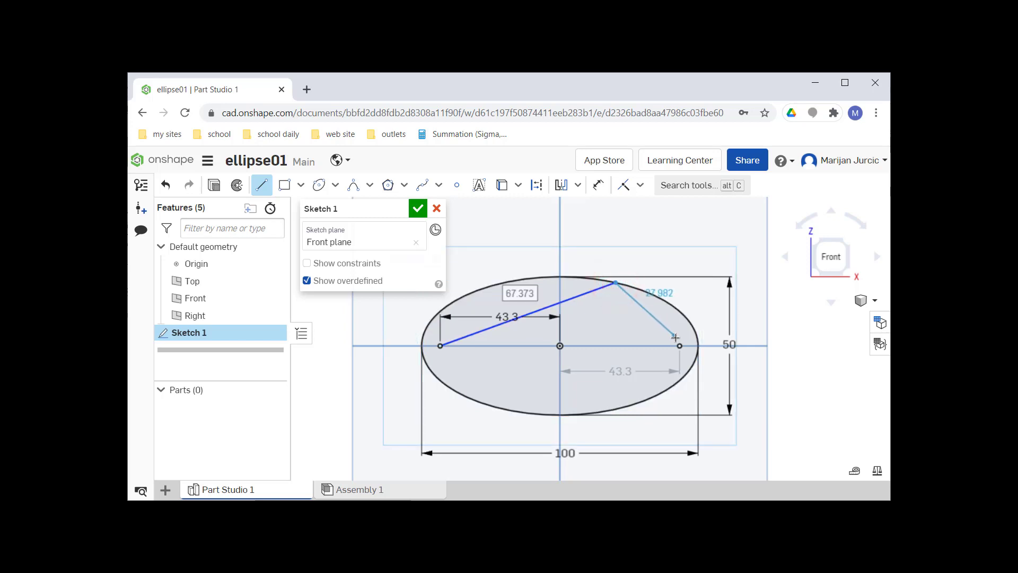
click(678, 345)
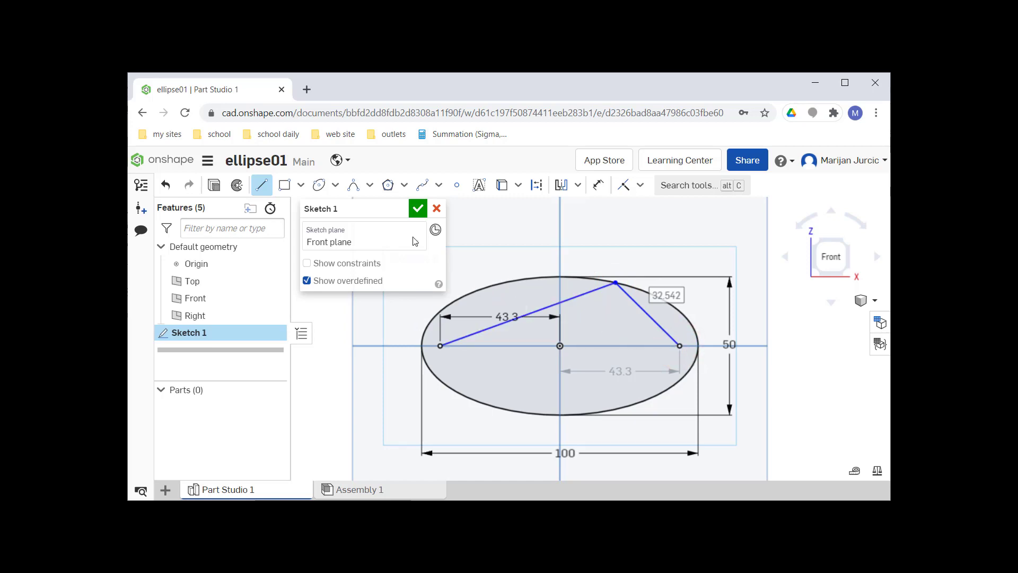
Convert both lines running from the foci to the ellipse's edge into construction lines.
click(533, 186)
click(574, 297)
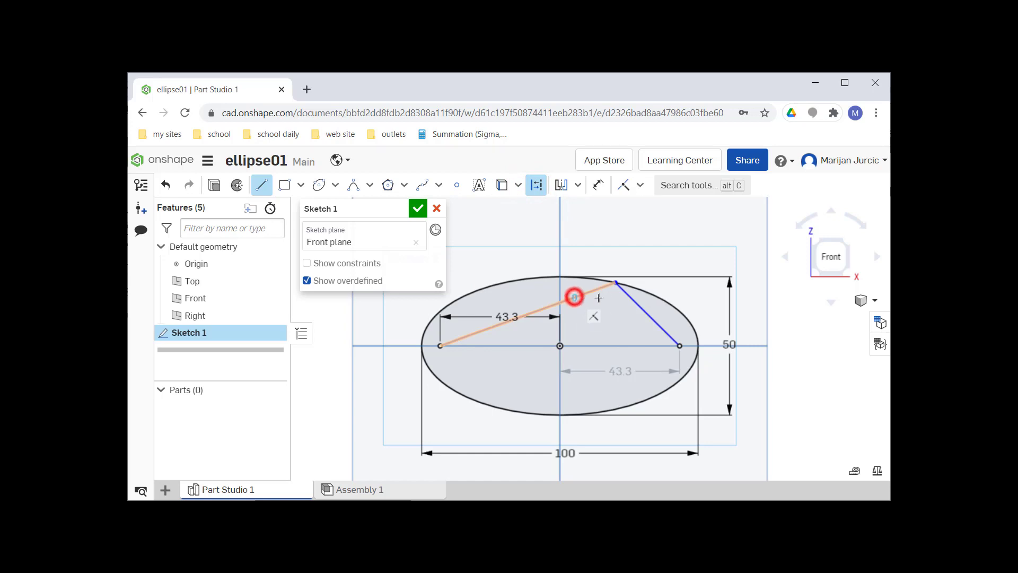
key(Escape)
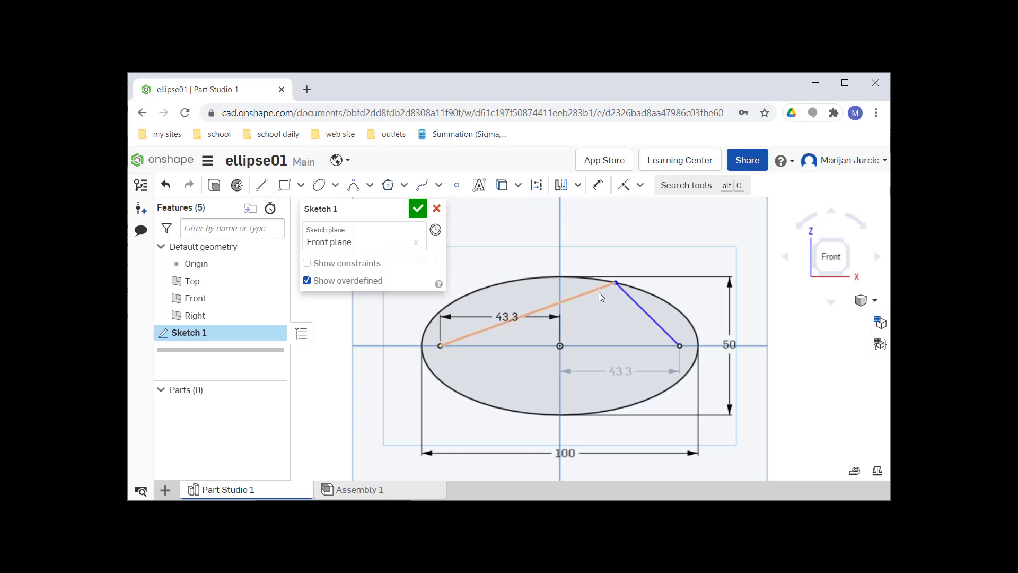
click(595, 289)
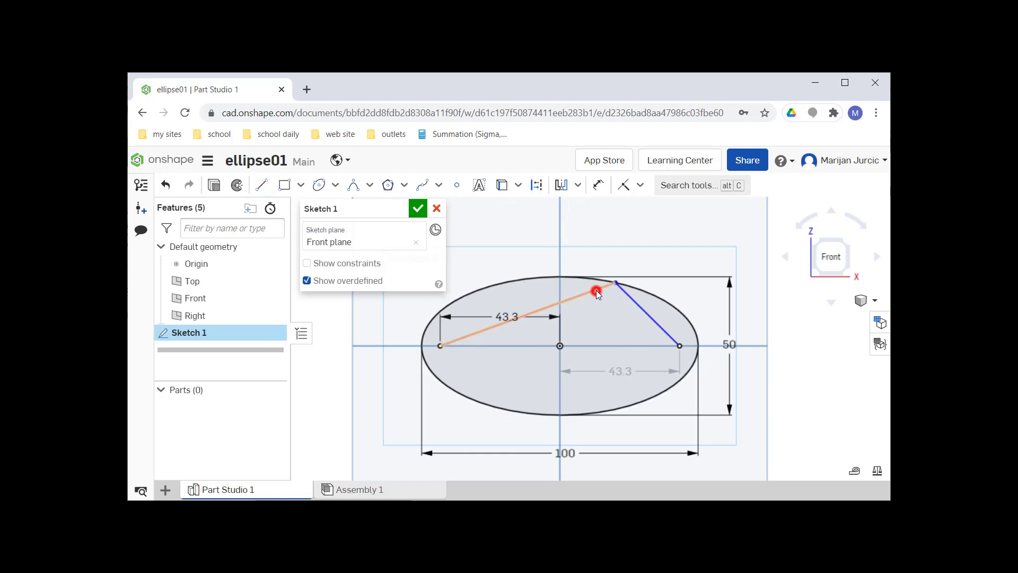
click(540, 186)
click(647, 316)
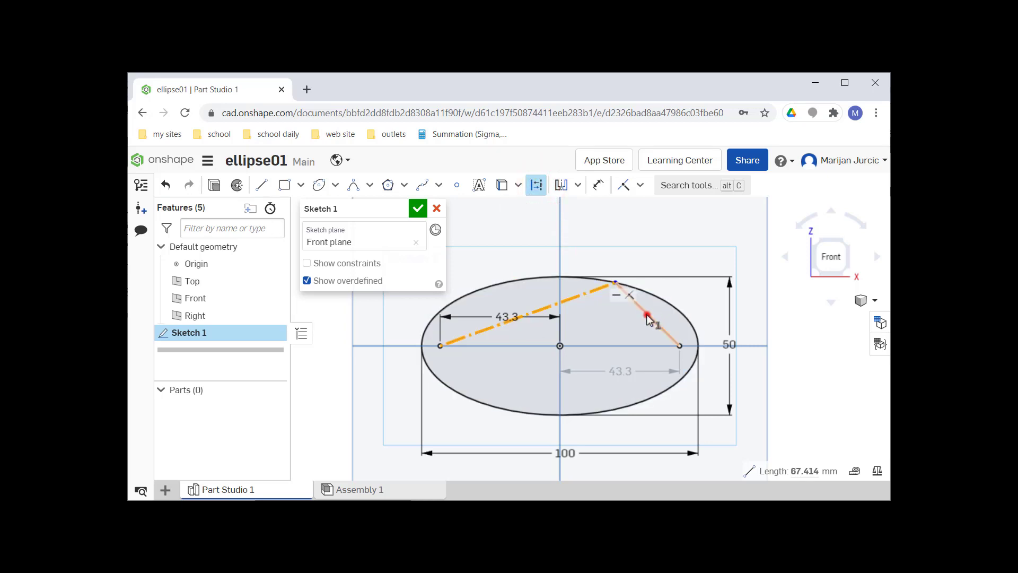
click(537, 183)
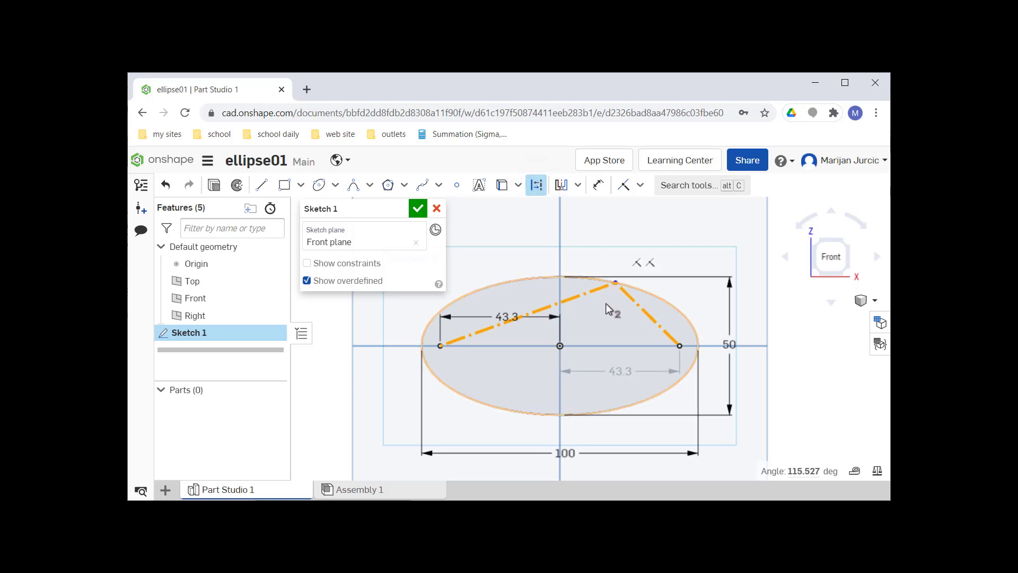
Dimension the lengths of both construction lines, placing each dimension outside the ellipse's upper edge and accepting the current lengths.
scroll(588, 316, up, 2)
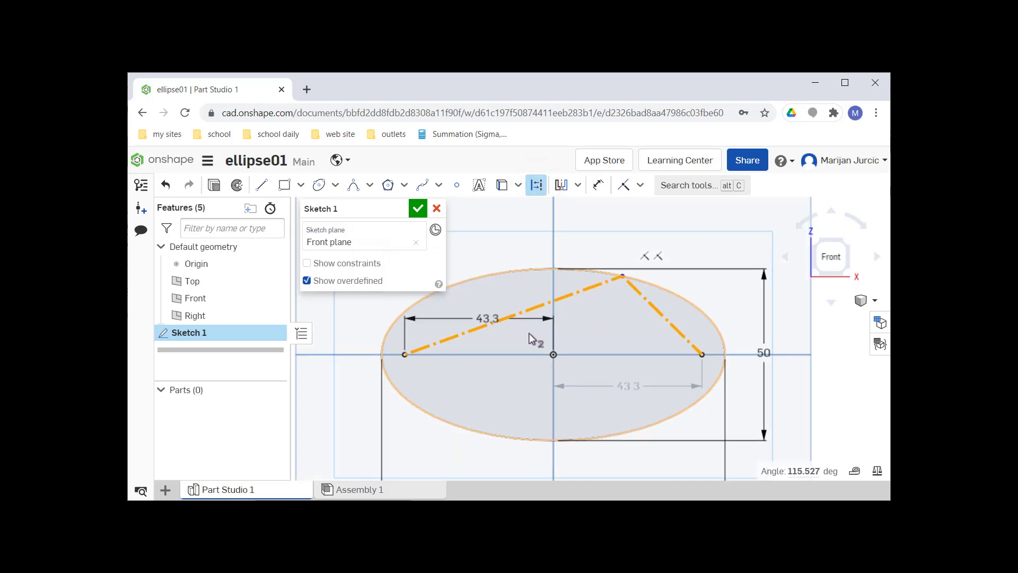
key(d)
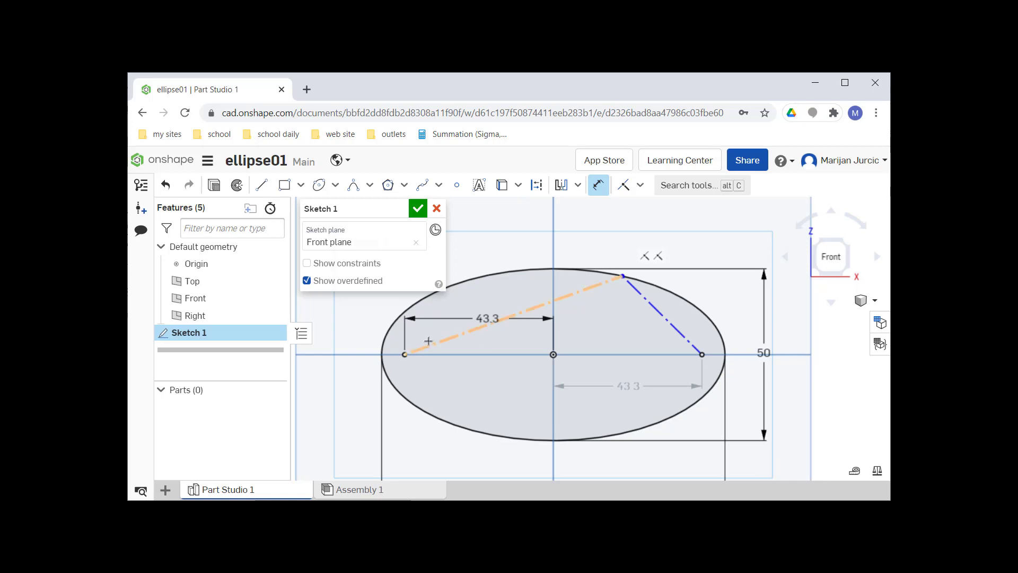
click(510, 310)
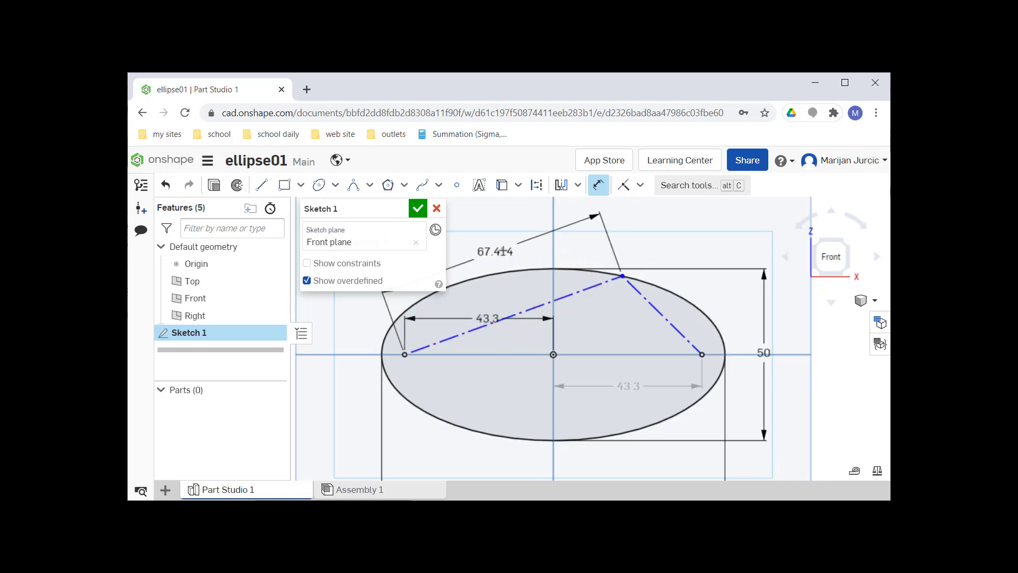
click(518, 241)
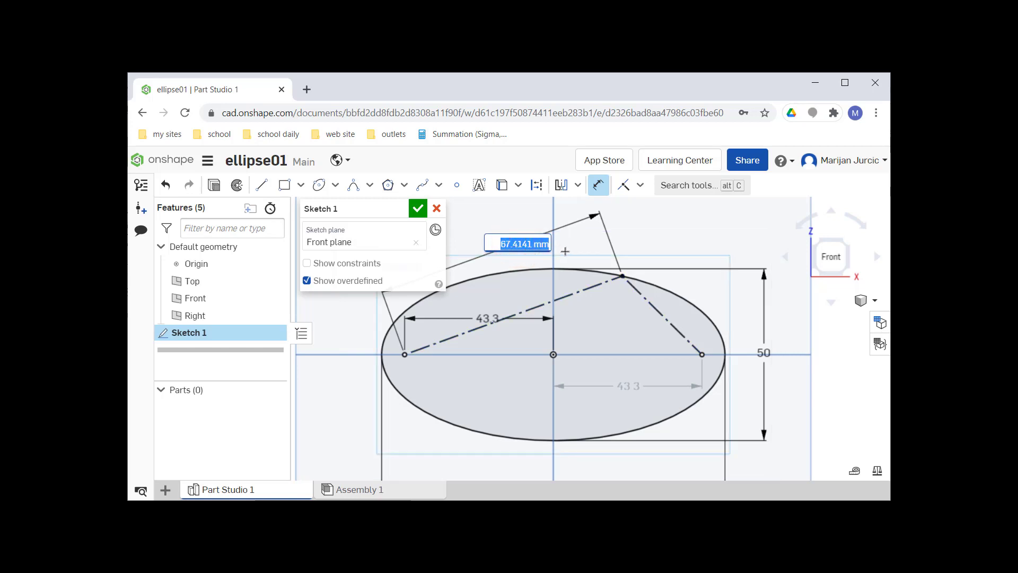
click(669, 306)
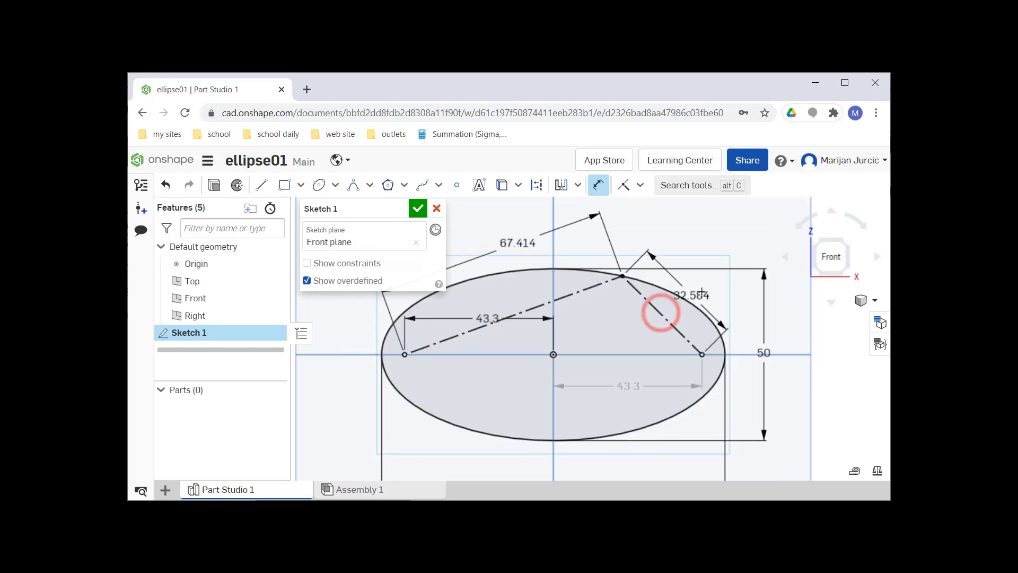
click(710, 288)
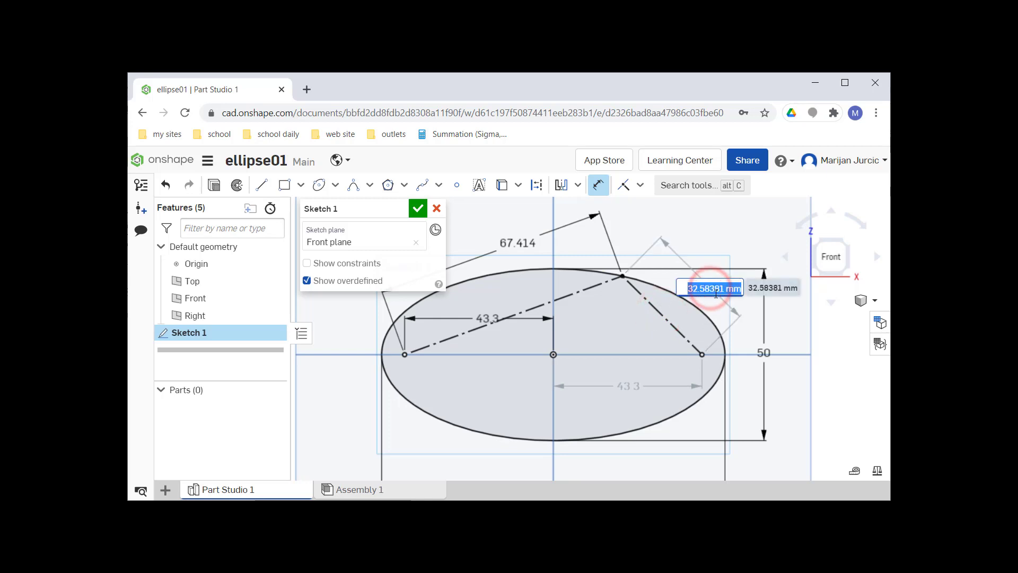
key(Return)
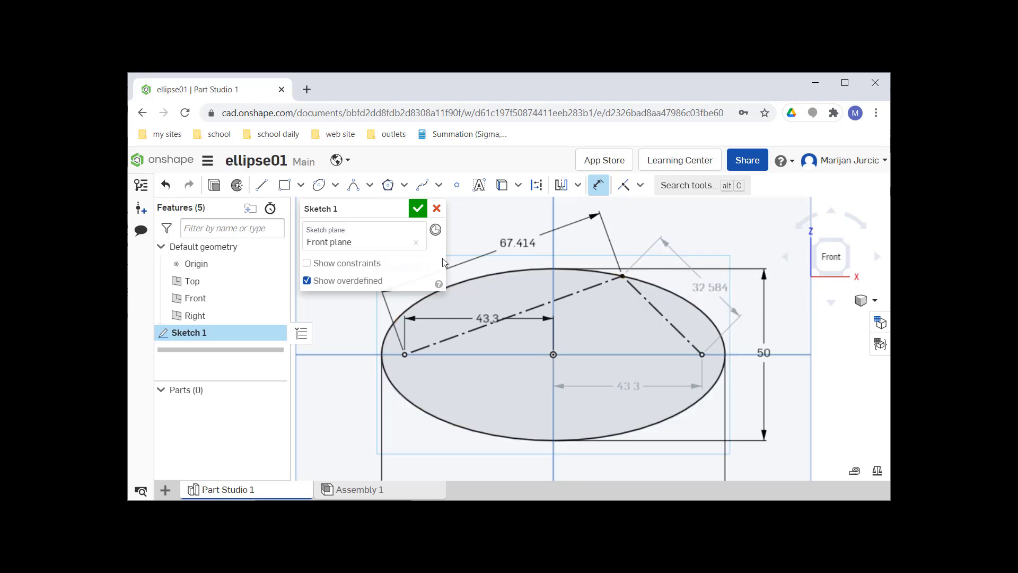
Finish Sketch 1 and display its dimensions in the model view.
click(417, 211)
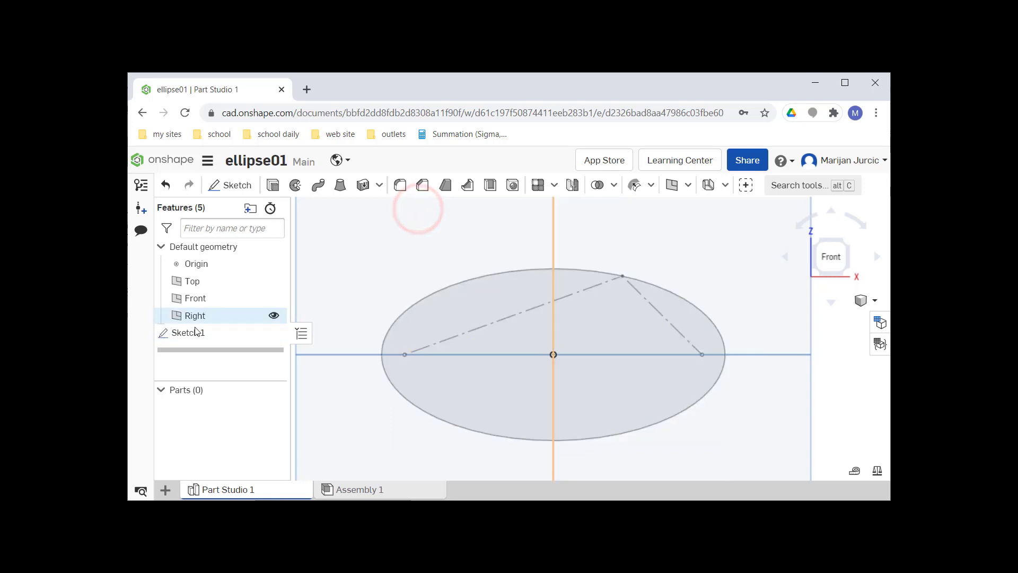
right_click(216, 334)
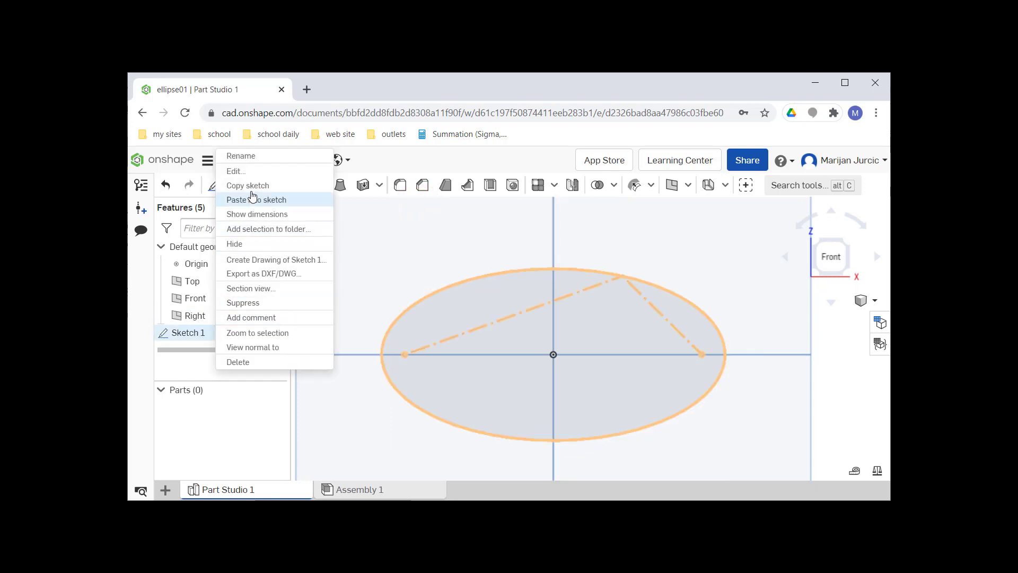
click(254, 214)
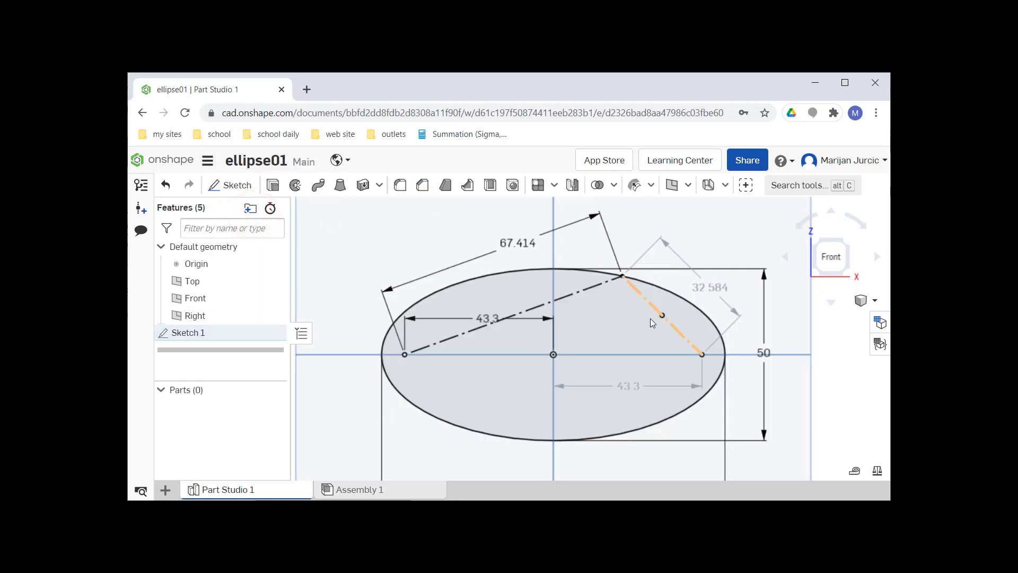
Reopen Sketch 1, move the left focus's distance dimension below the horizontal axis, and nudge both construction-line dimensions into clearer positions.
double_click(485, 318)
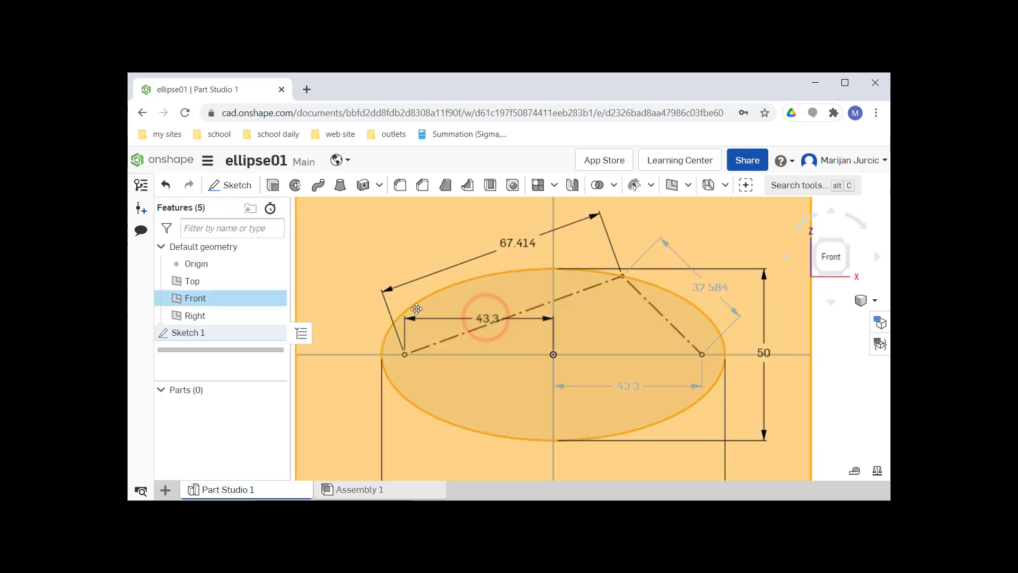
double_click(226, 333)
drag(496, 321, 464, 387)
drag(528, 244, 511, 247)
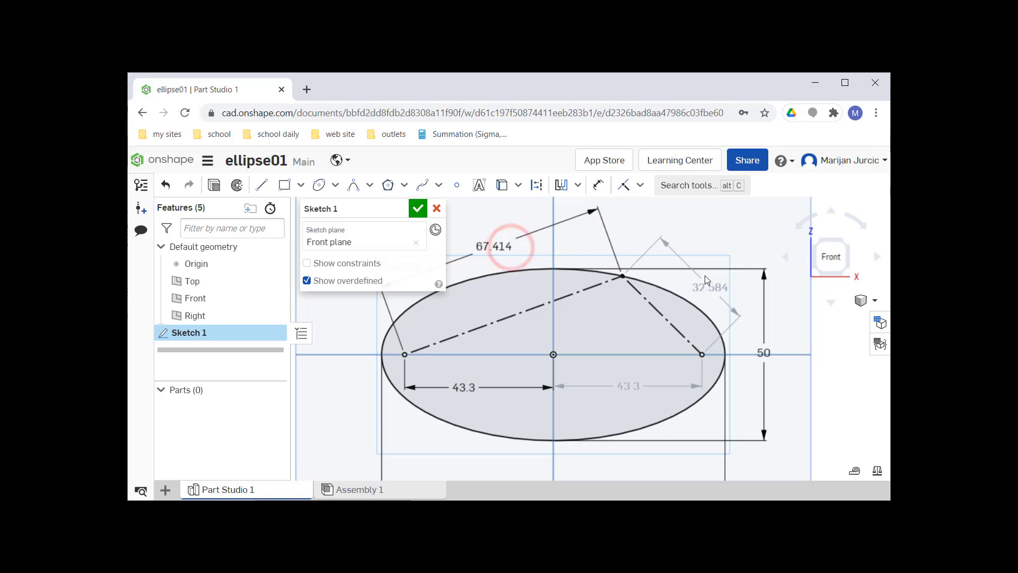
drag(707, 281, 713, 278)
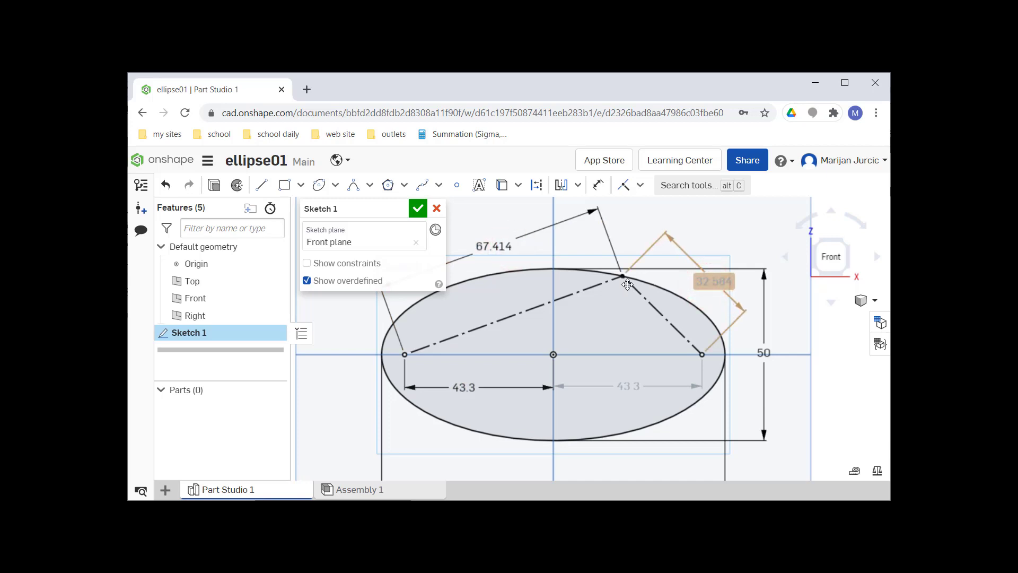
Close the edited Sketch 1 and turn its dimensions on in the model view.
click(417, 209)
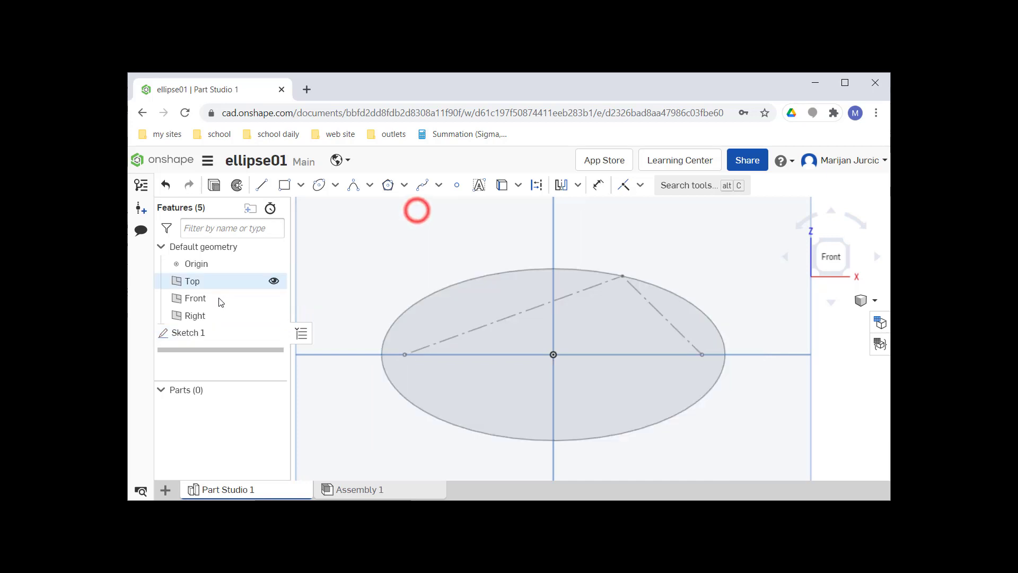
right_click(233, 330)
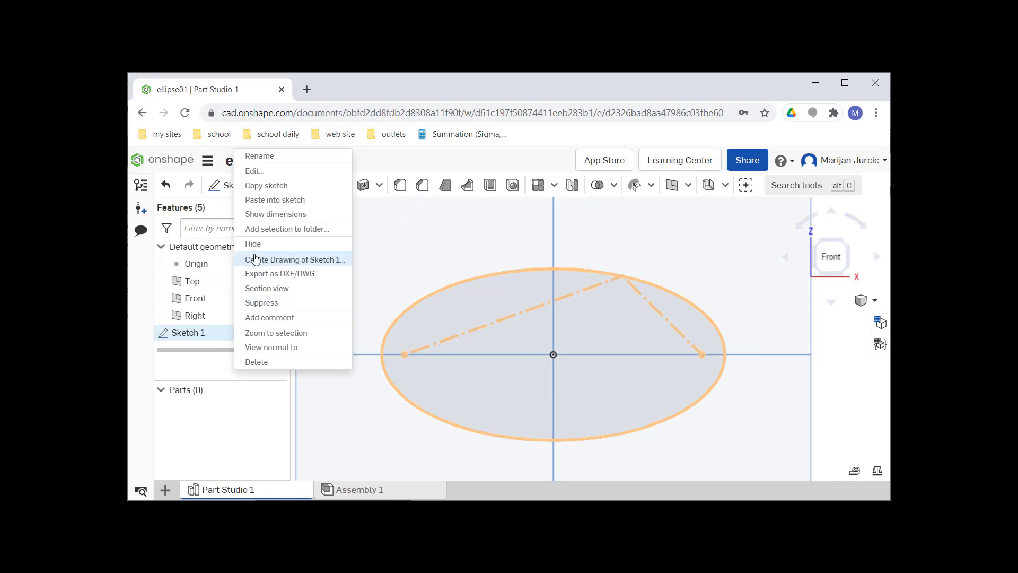
click(265, 214)
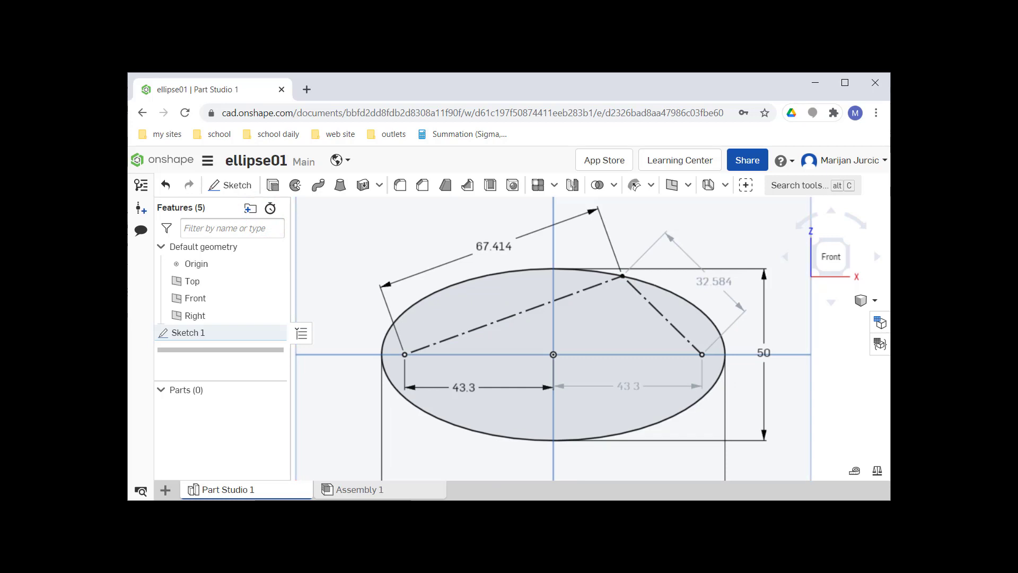
Switch to Snipping Tool and capture a rectangular snip of the whole ellipse with all its dimensions, including the 100 mm width.
click(472, 530)
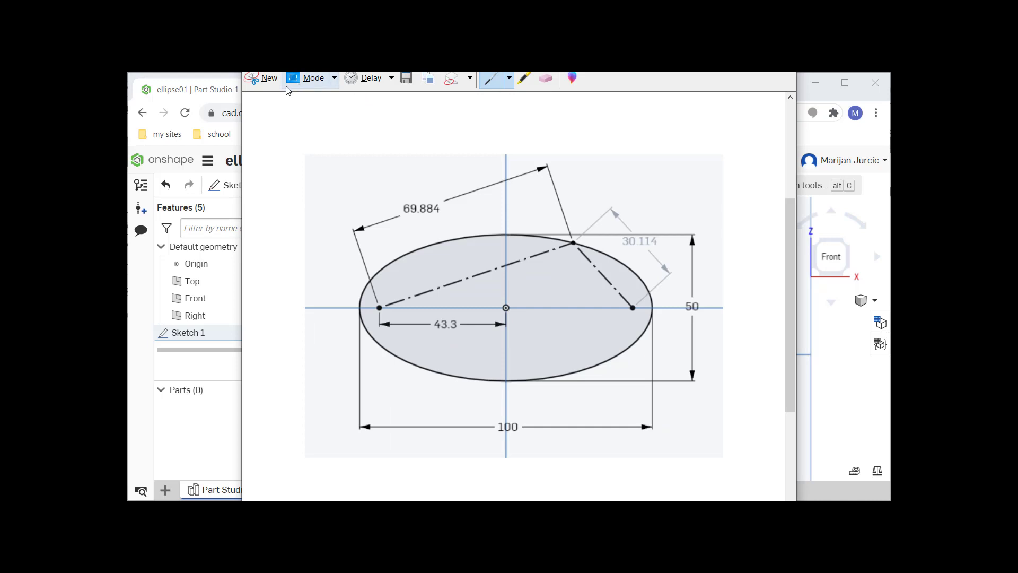
click(263, 79)
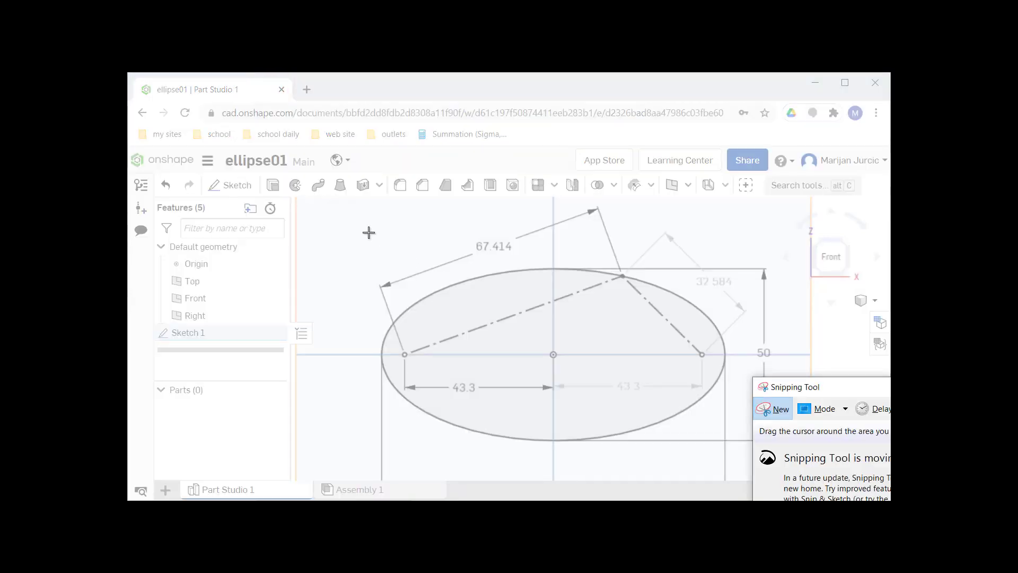
key(Escape)
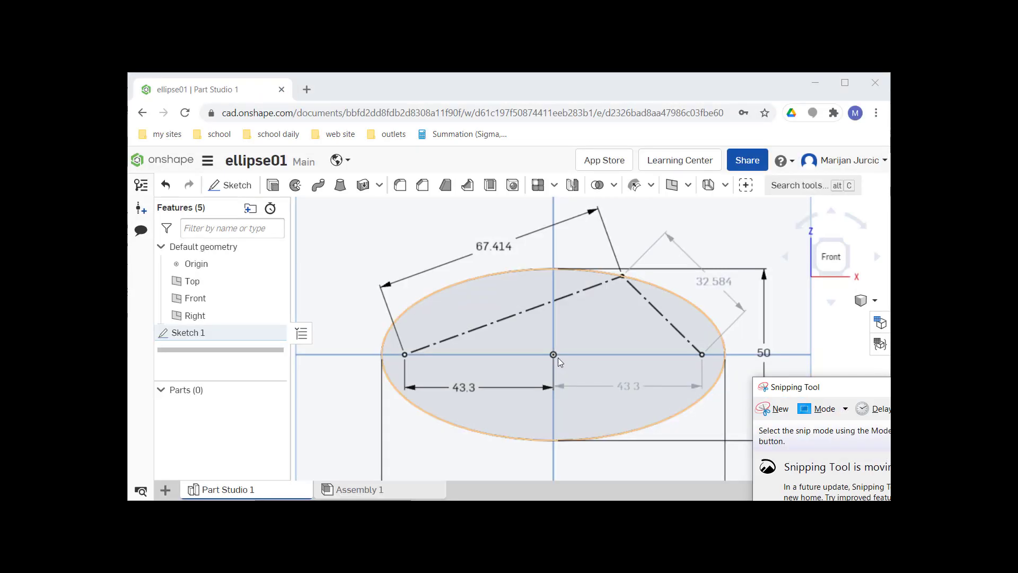
scroll(558, 357, down, 3)
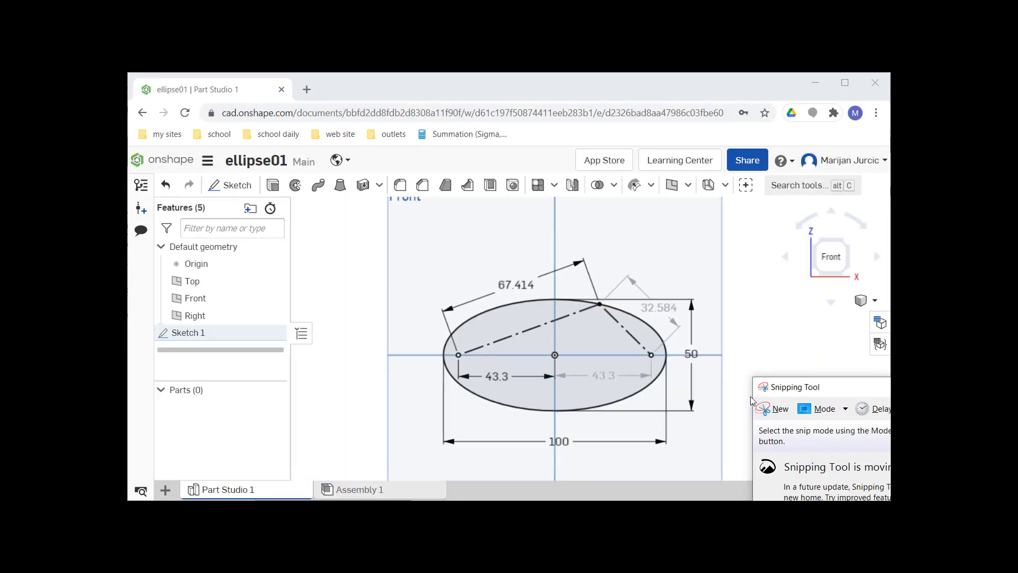
click(767, 409)
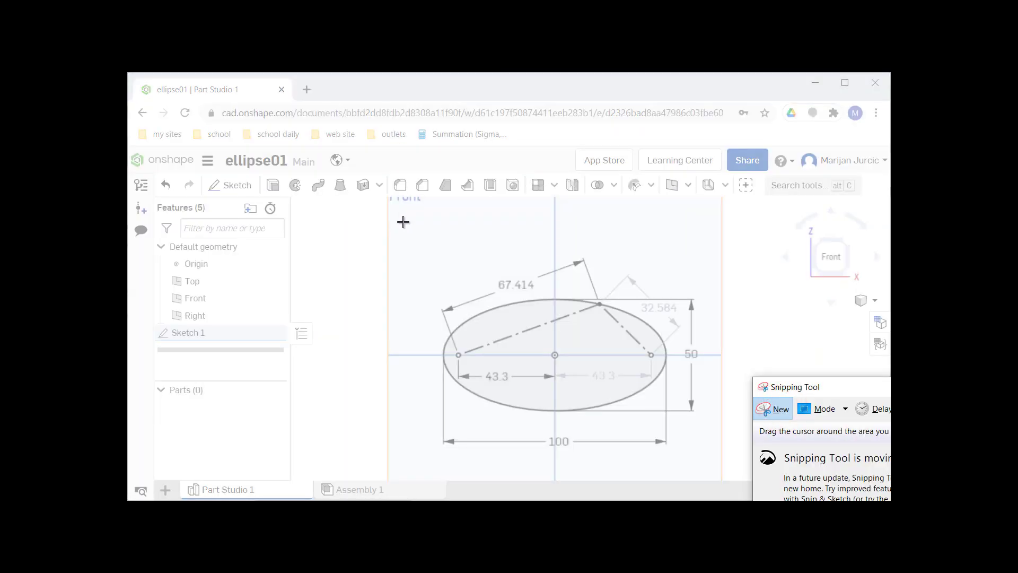
mouse_move(403, 222)
mouse_down()
mouse_move(604, 357)
mouse_move(714, 467)
mouse_up()
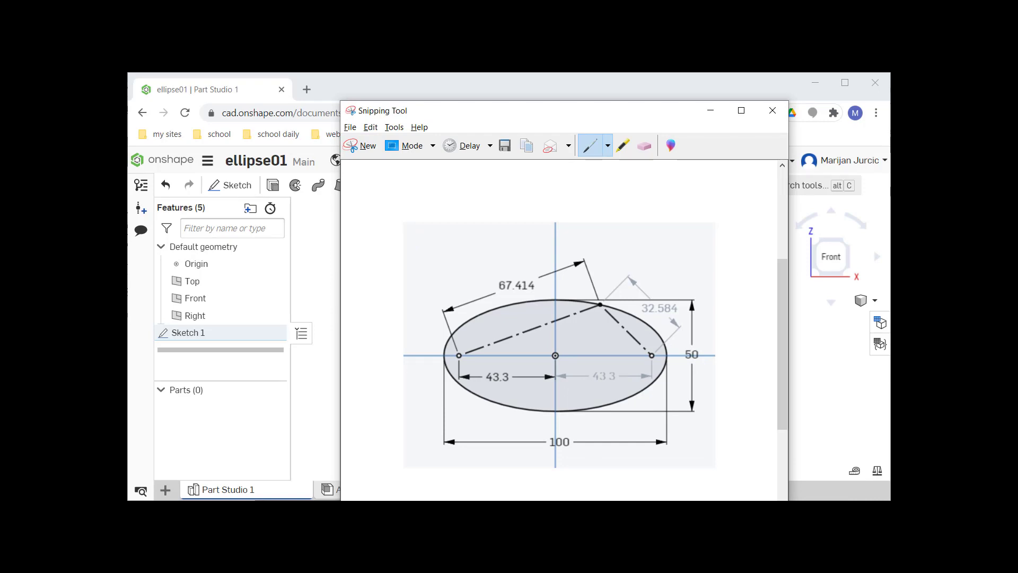
Switch to the Conics project document in Word and look it over from the foci calculation up to the cover page.
click(439, 570)
click(513, 494)
scroll(536, 405, up, 1)
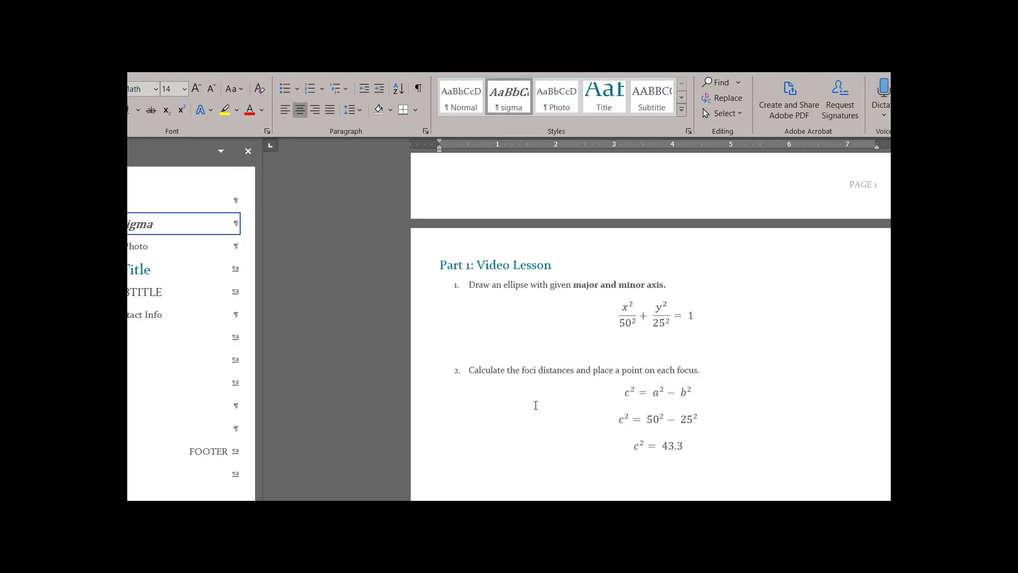
scroll(535, 405, up, 10)
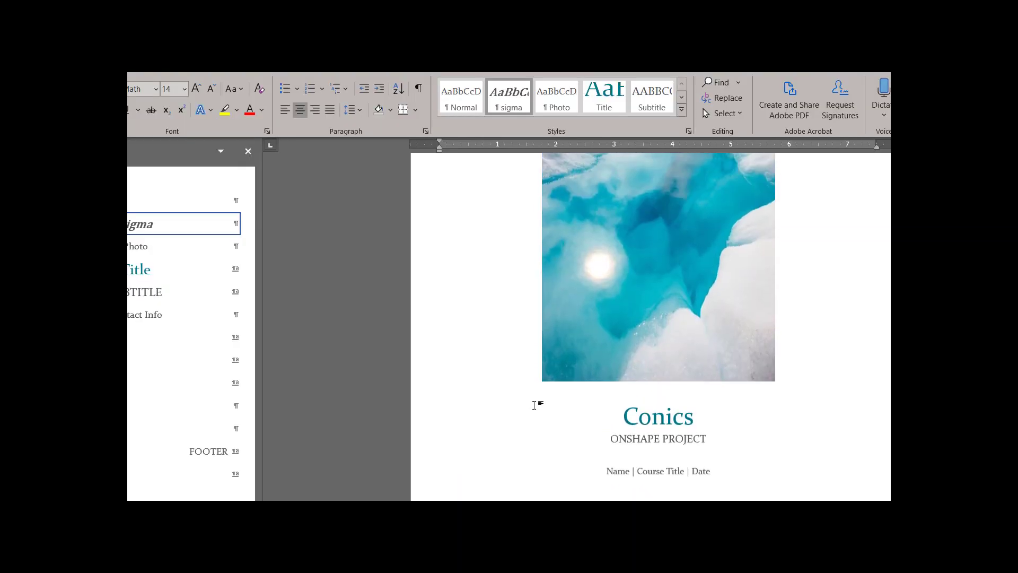
scroll(535, 405, up, 3)
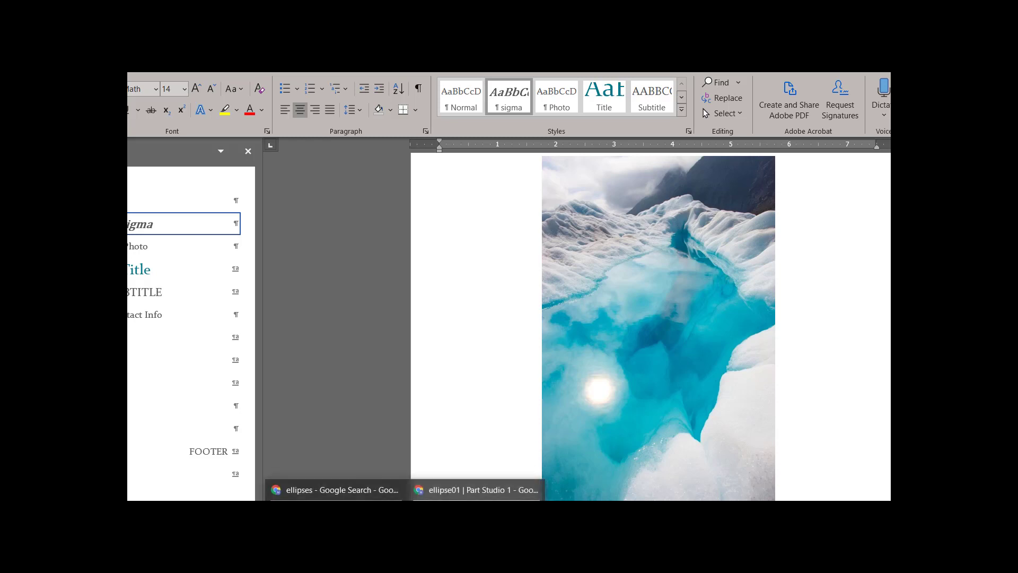
Switch back to the ellipse01 Part Studio in Onshape and open Sketch 1 for editing.
click(460, 491)
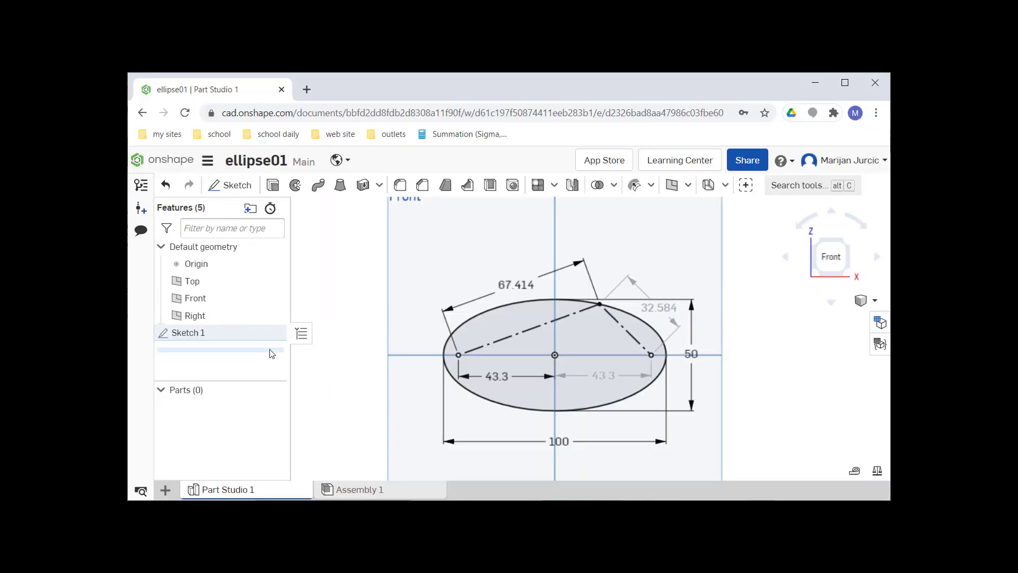
right_click(242, 338)
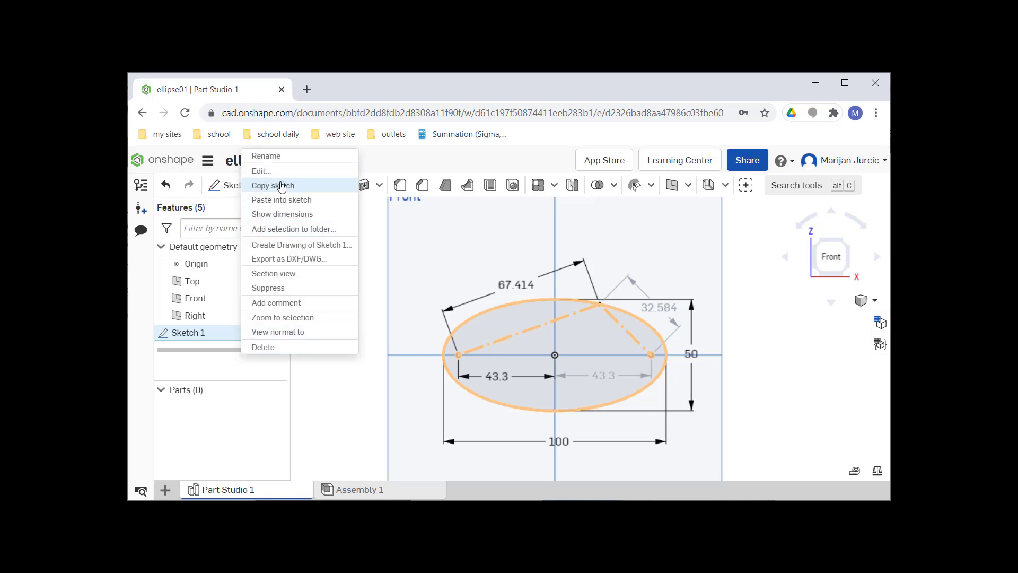
click(218, 332)
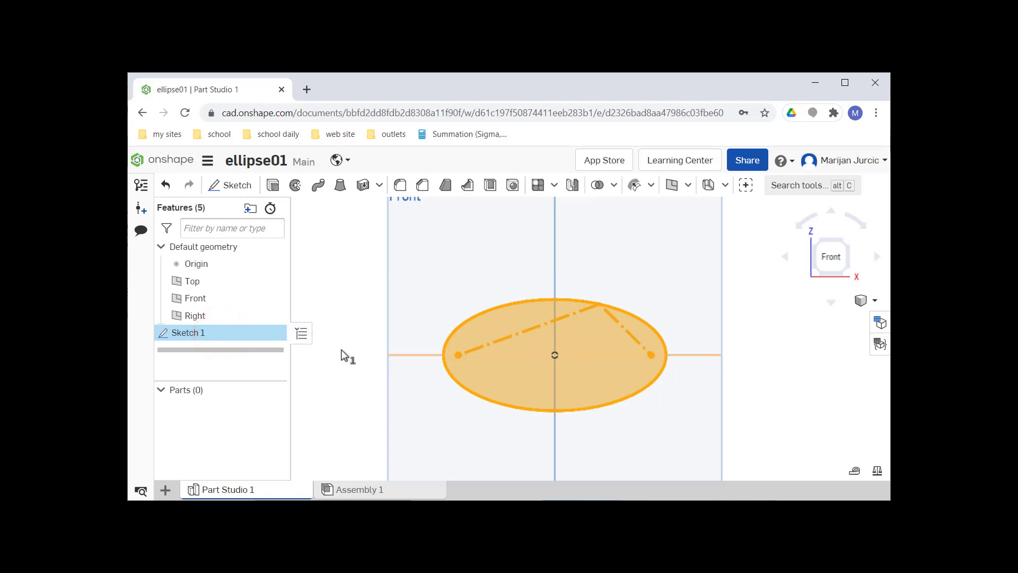
click(240, 330)
click(240, 331)
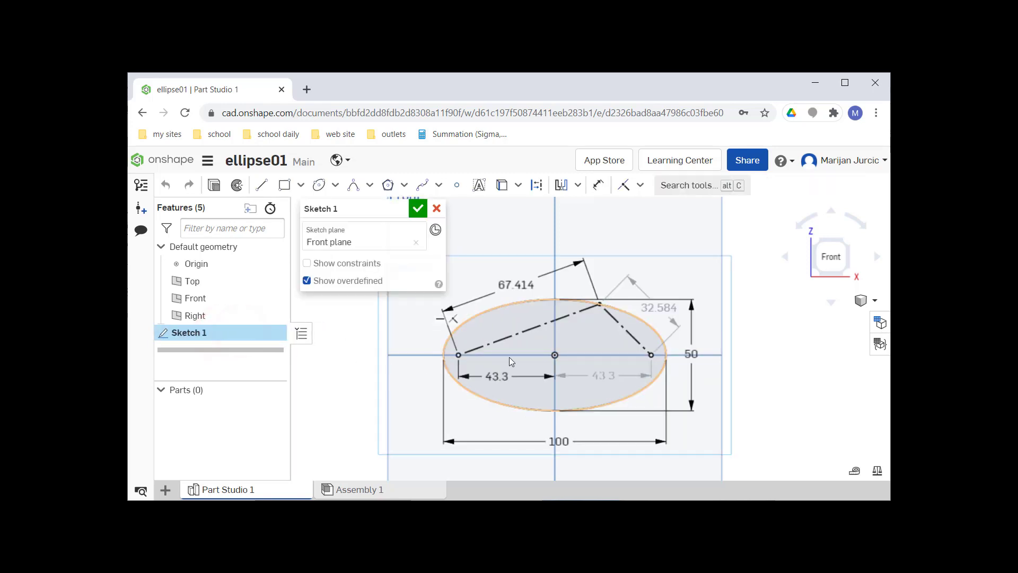
Delete the two construction lines running from the foci to the ellipse's upper-right edge.
scroll(542, 355, up, 3)
click(544, 294)
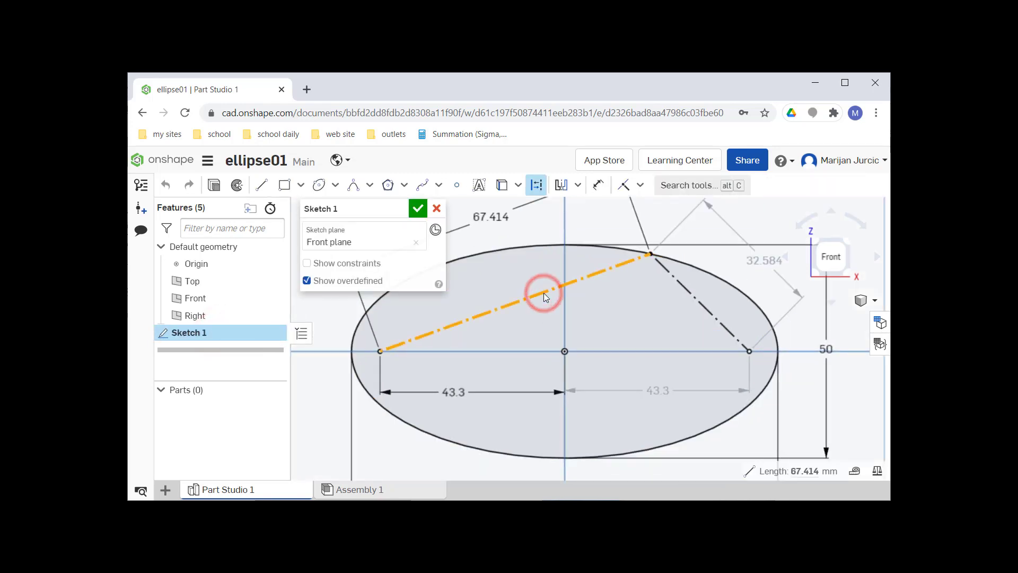
key(Delete)
click(691, 297)
key(Delete)
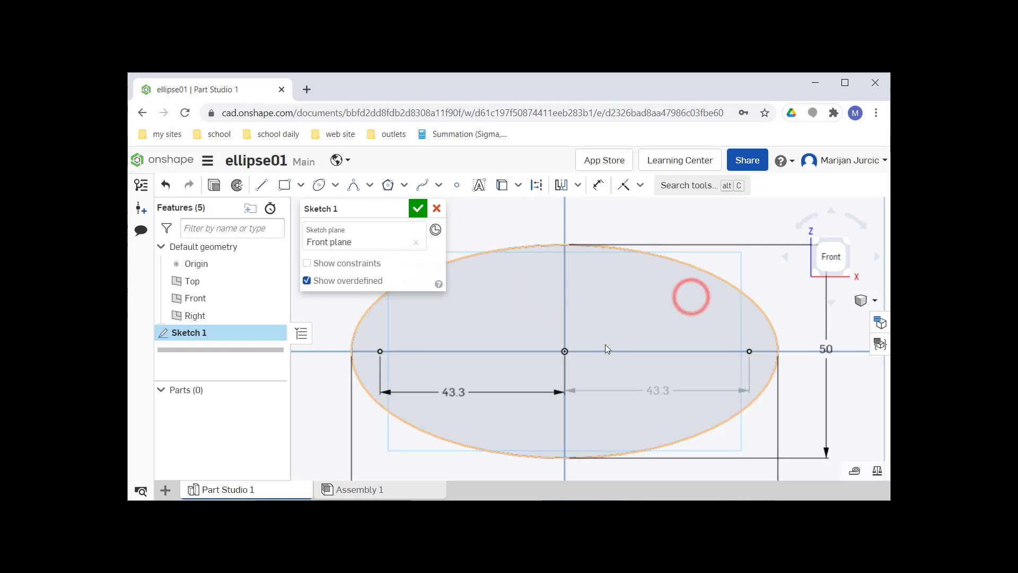
Draw two connected lines, about 81 mm and 19 mm long, from the left focus to the ellipse's lower-right edge and on to the right focus.
scroll(466, 333, down, 2)
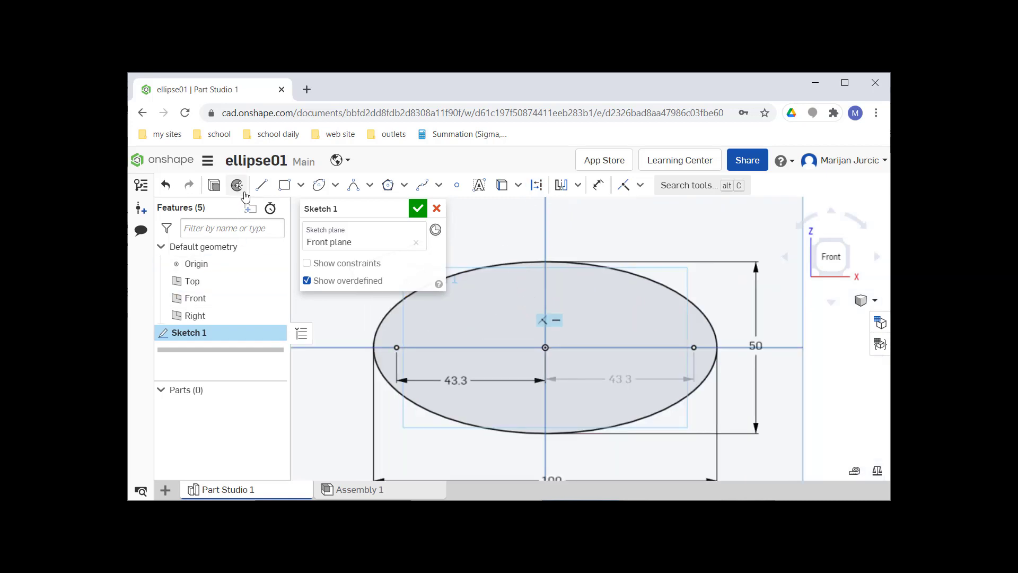
click(260, 184)
click(397, 347)
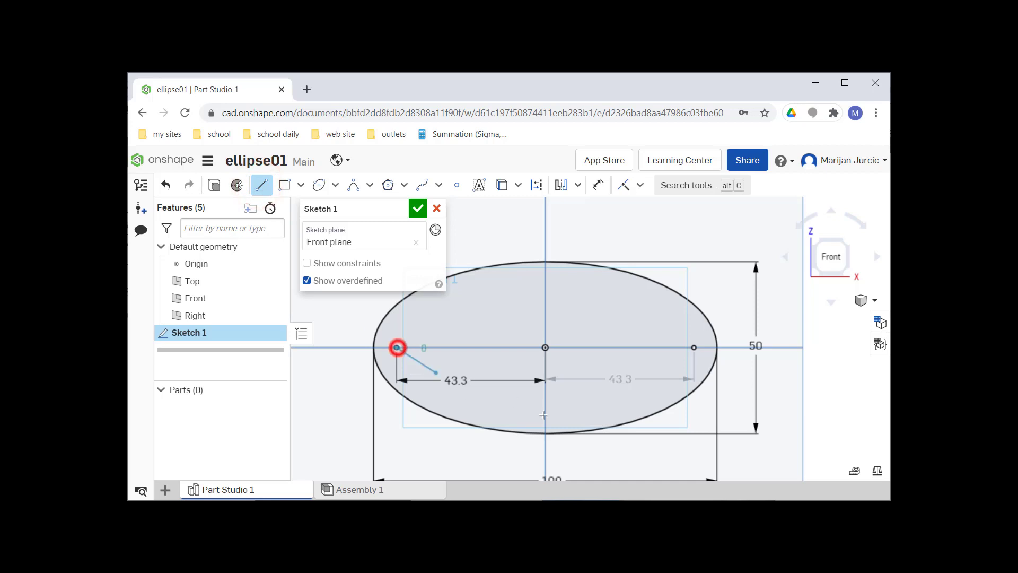
click(666, 406)
click(696, 347)
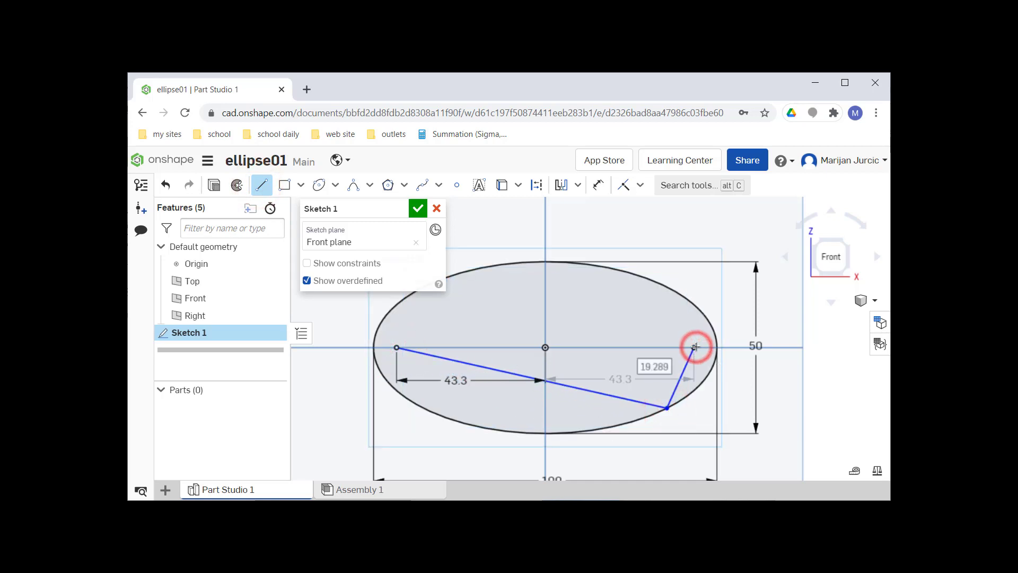
Dimension the lengths of both new focus lines, placing one below the ellipse and one beside its lower-right edge, and accept the current lengths.
key(d)
click(515, 376)
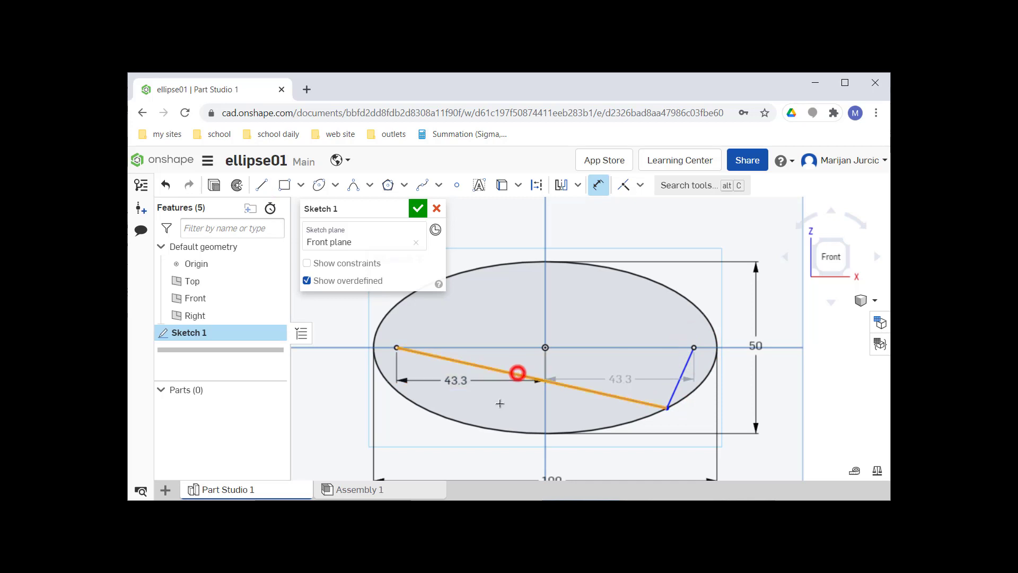
click(474, 437)
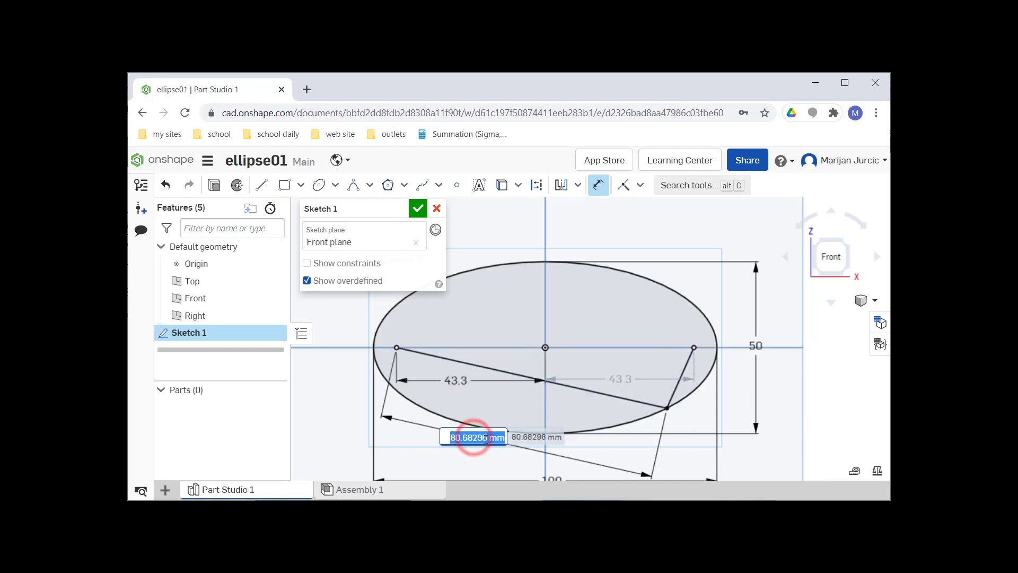
click(684, 371)
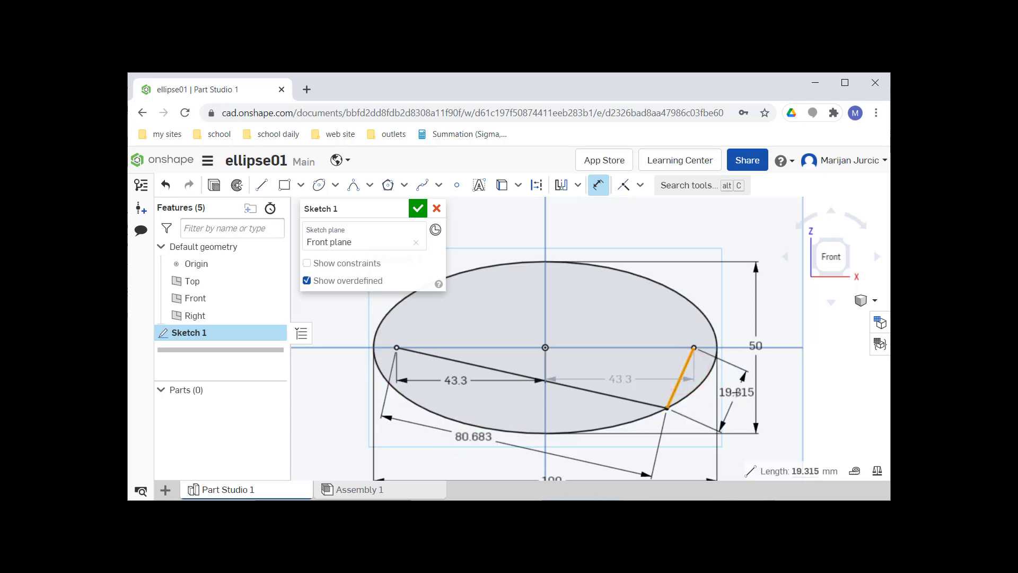
click(737, 392)
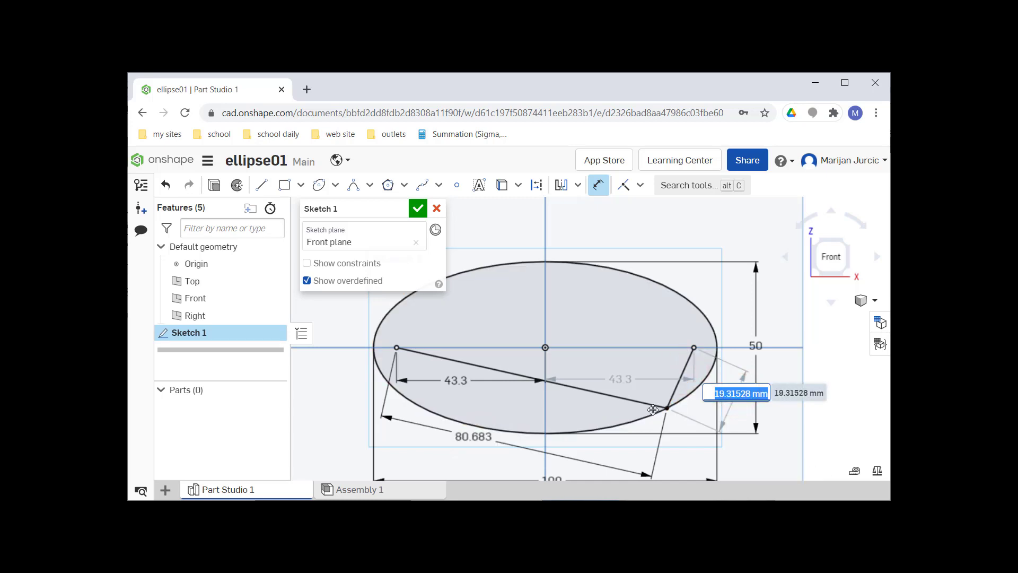
key(Return)
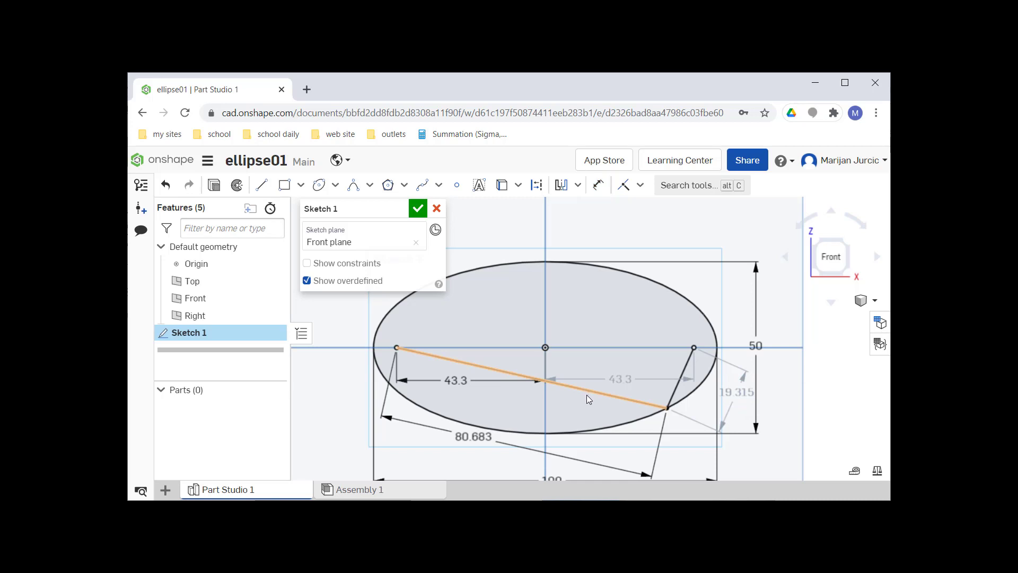
click(591, 393)
click(561, 185)
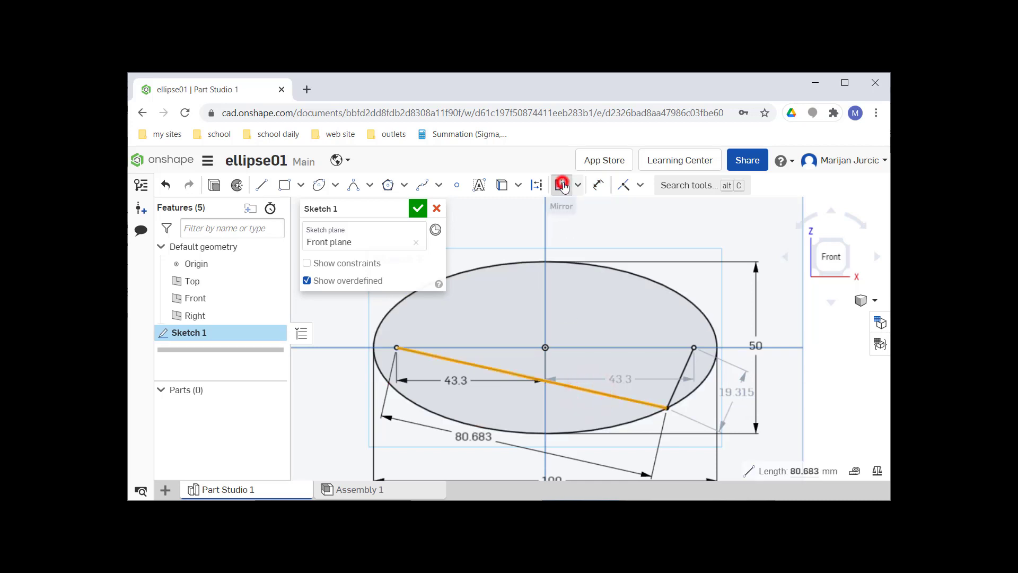
click(537, 185)
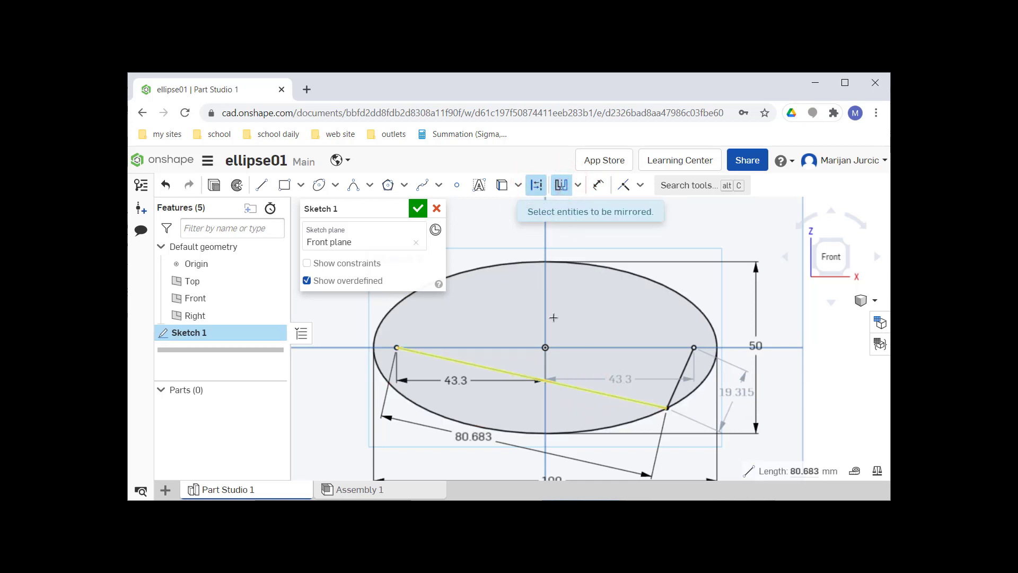
click(536, 182)
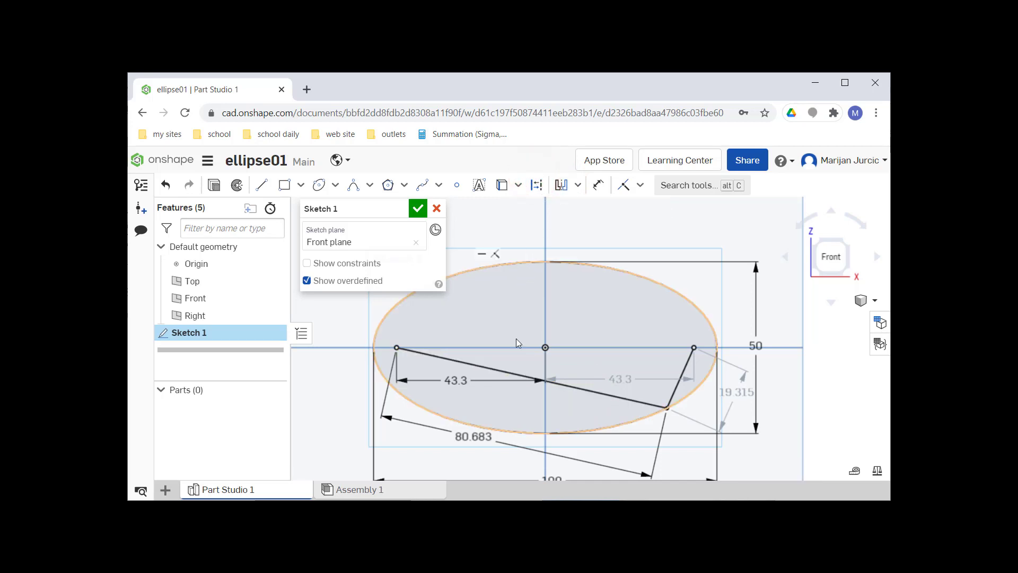
Convert both lines running from the foci to the ellipse's lower-right edge into construction geometry and finish the sketch.
click(510, 369)
click(536, 184)
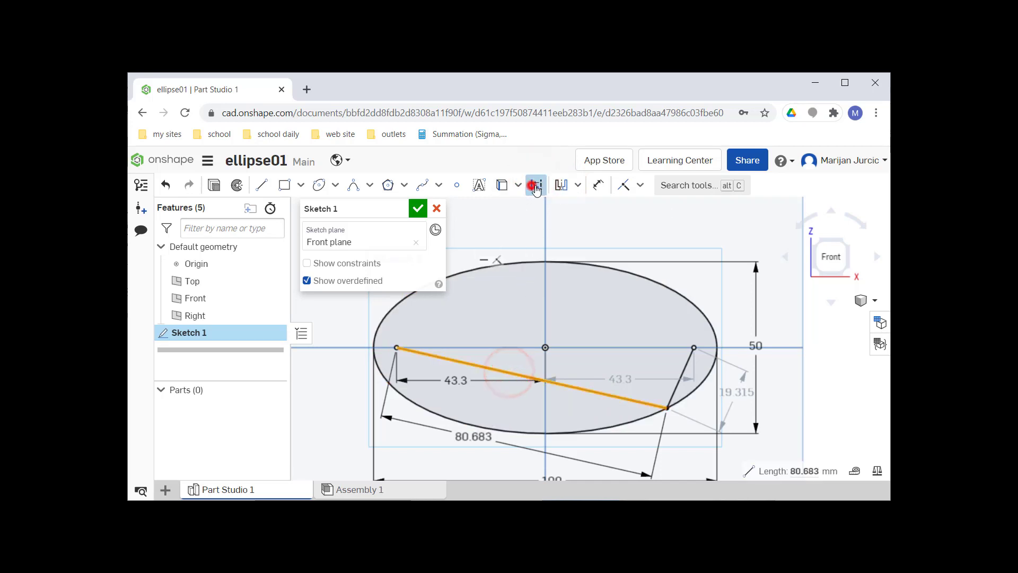
click(675, 389)
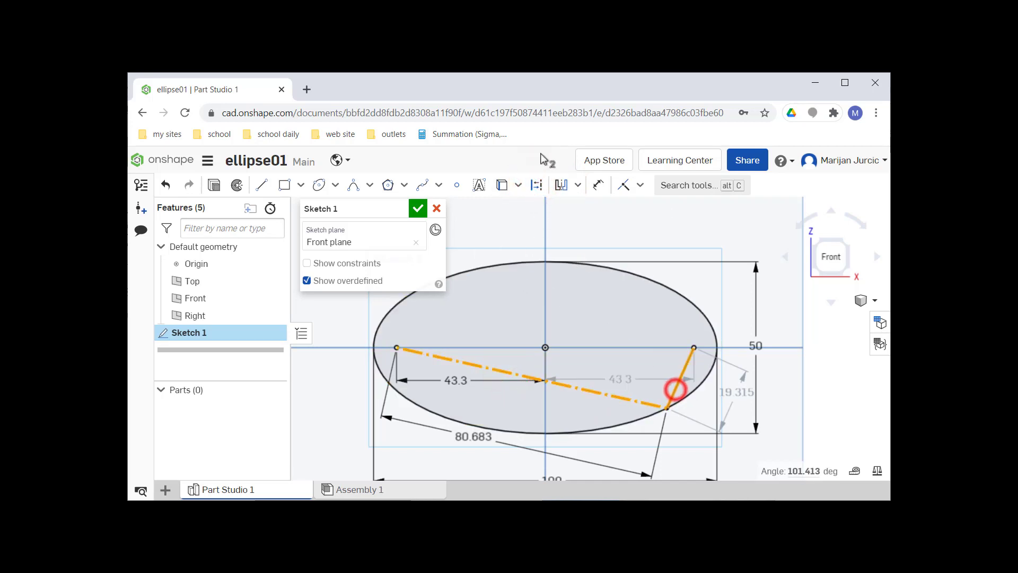
click(538, 185)
scroll(524, 339, down, 3)
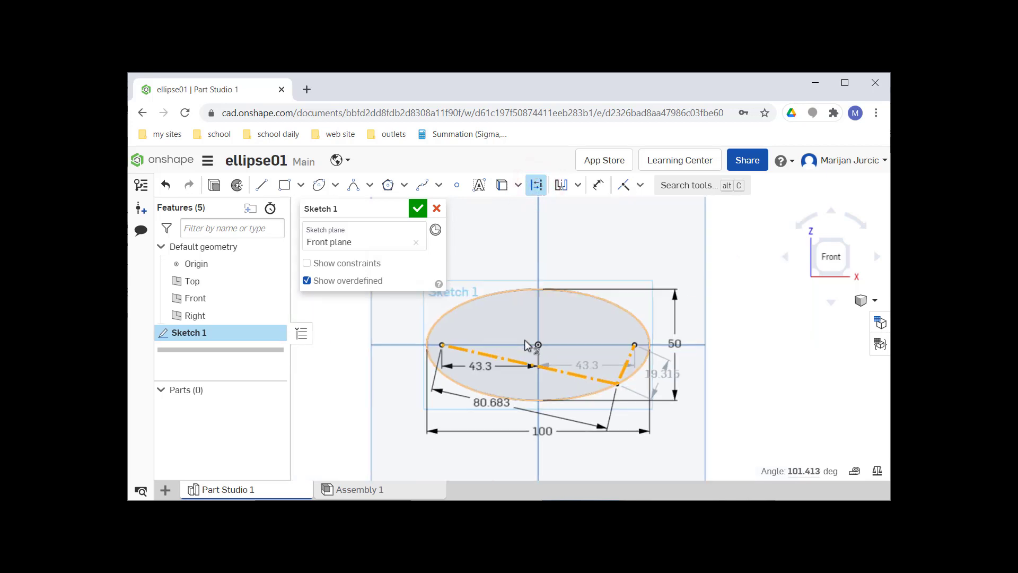
click(418, 209)
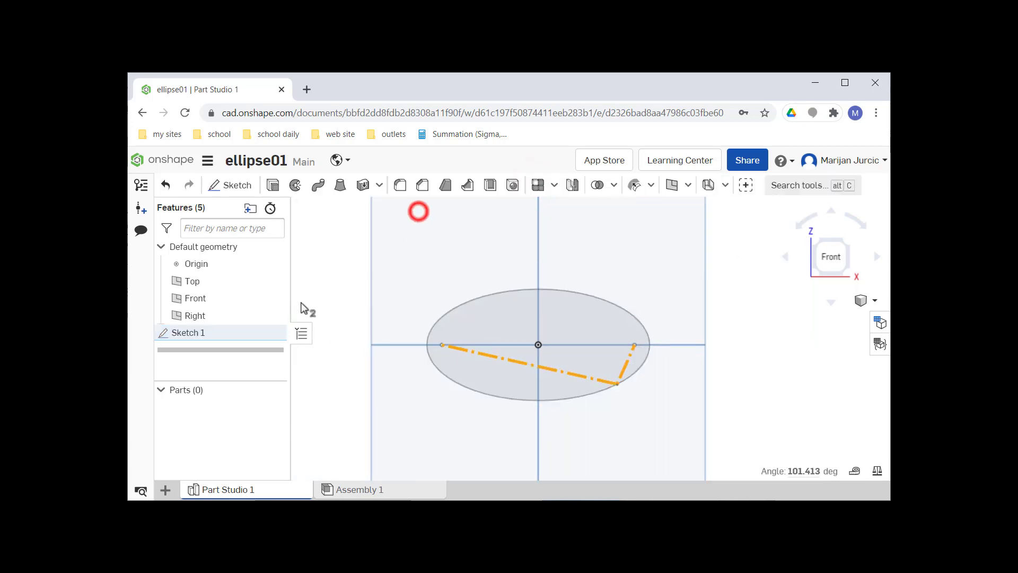
right_click(247, 335)
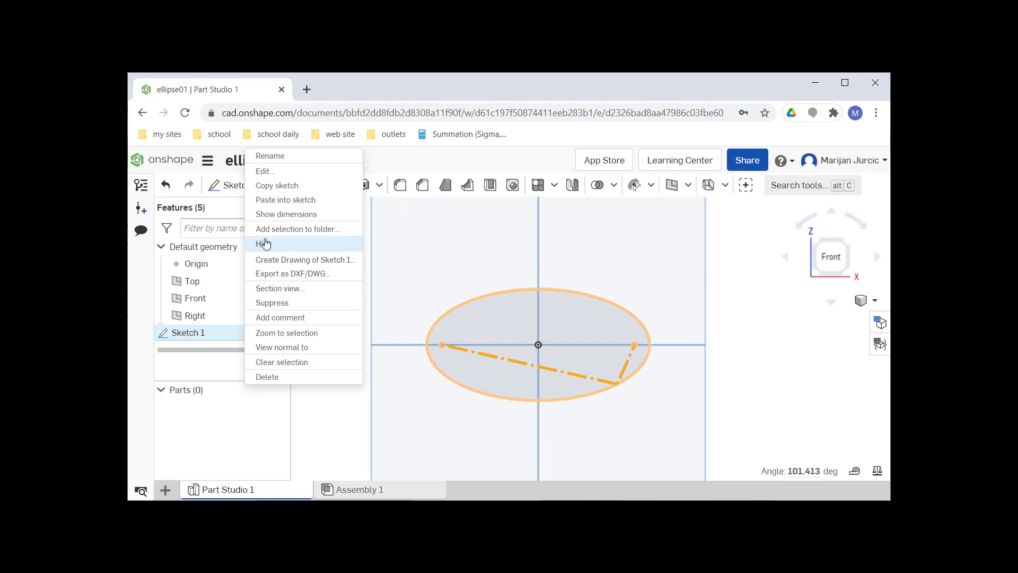
click(275, 215)
scroll(615, 397, up, 2)
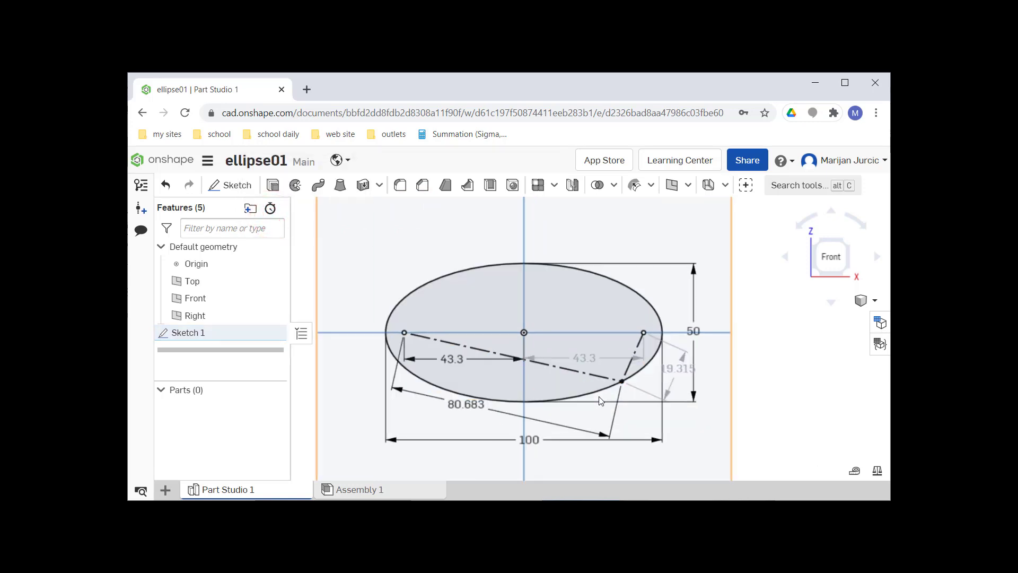
click(637, 399)
scroll(645, 379, down, 2)
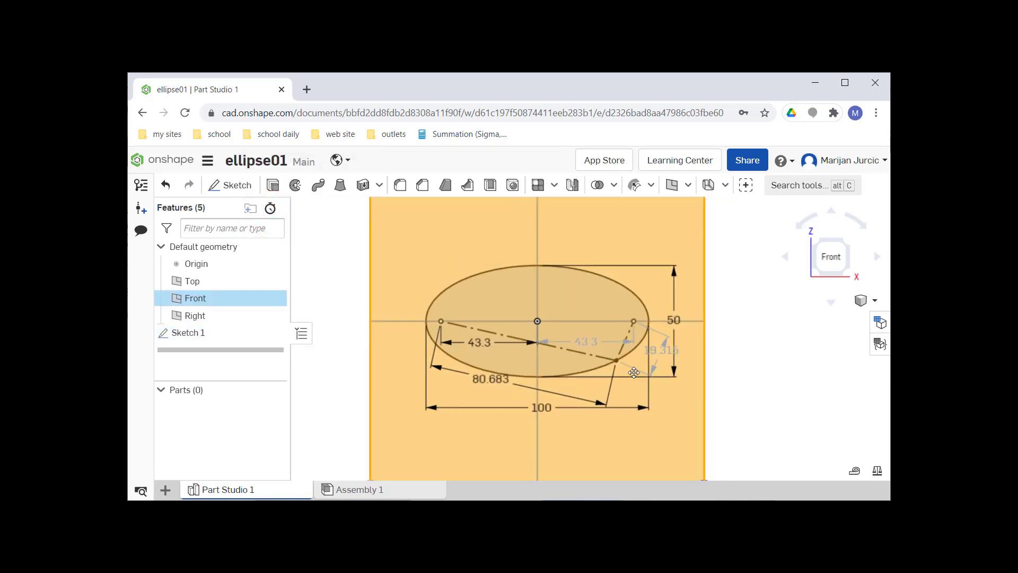
click(761, 372)
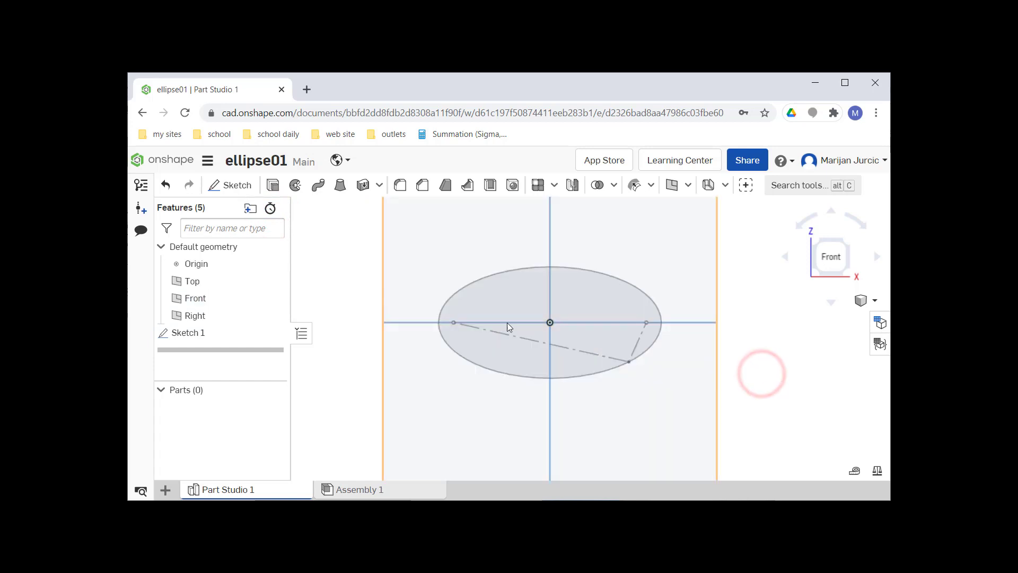
Show the dimensions of the finished Sketch 1 in the Part Studio.
right_click(200, 333)
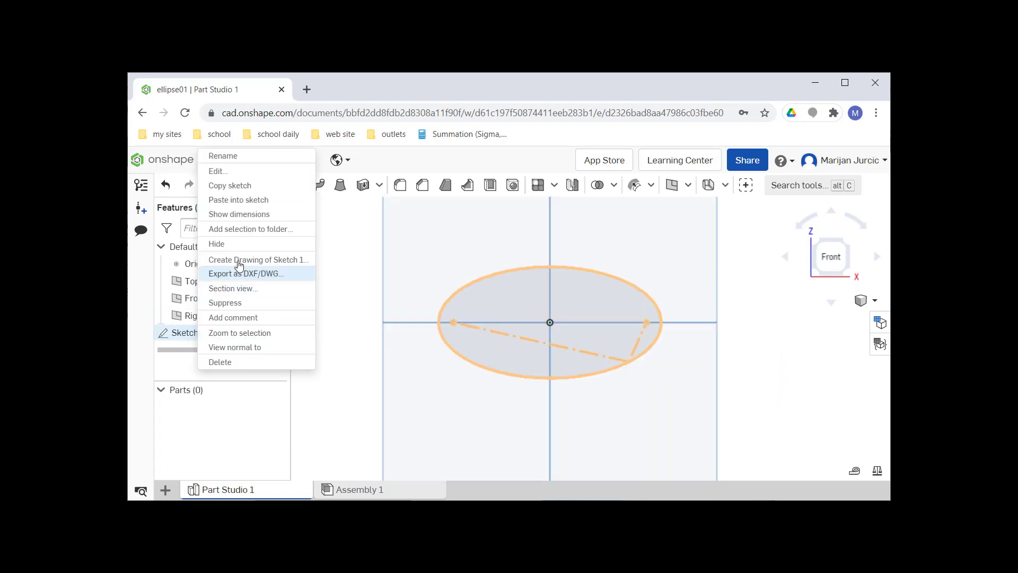
click(238, 213)
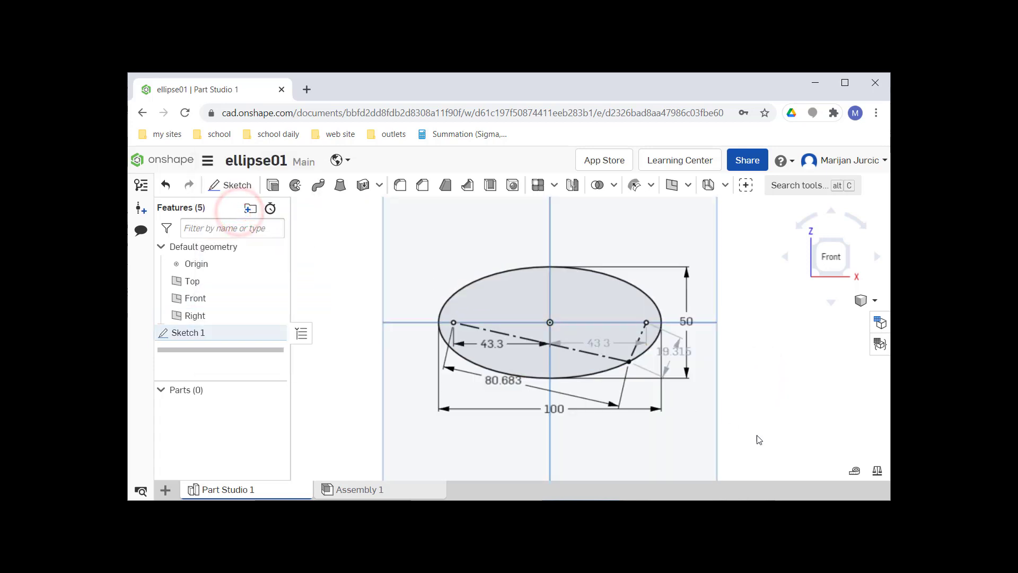
scroll(678, 417, up, 2)
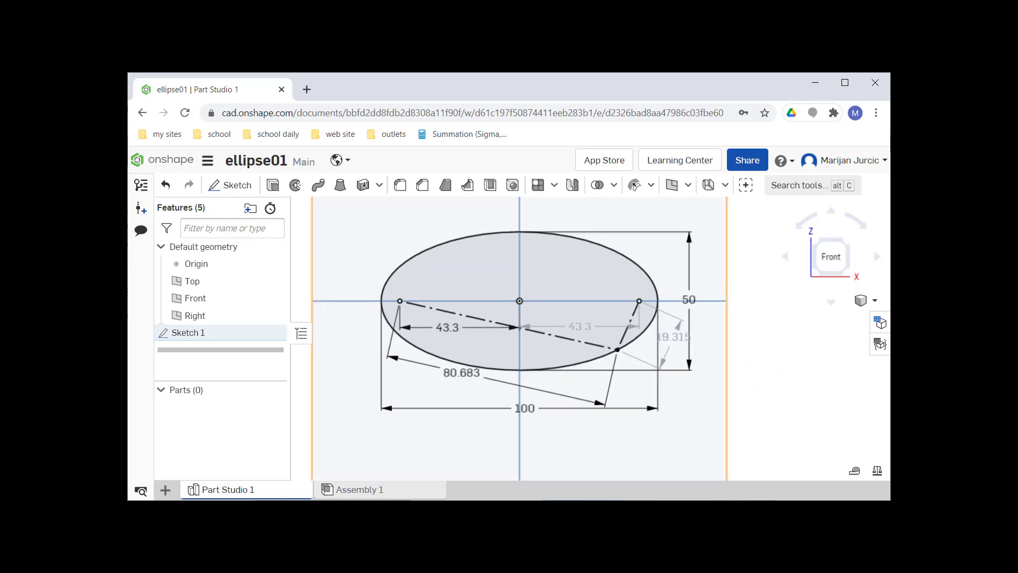
Switch to Snipping Tool and capture a new rectangular snip of the ellipse with its dimensions and construction lines.
key(alt+Tab)
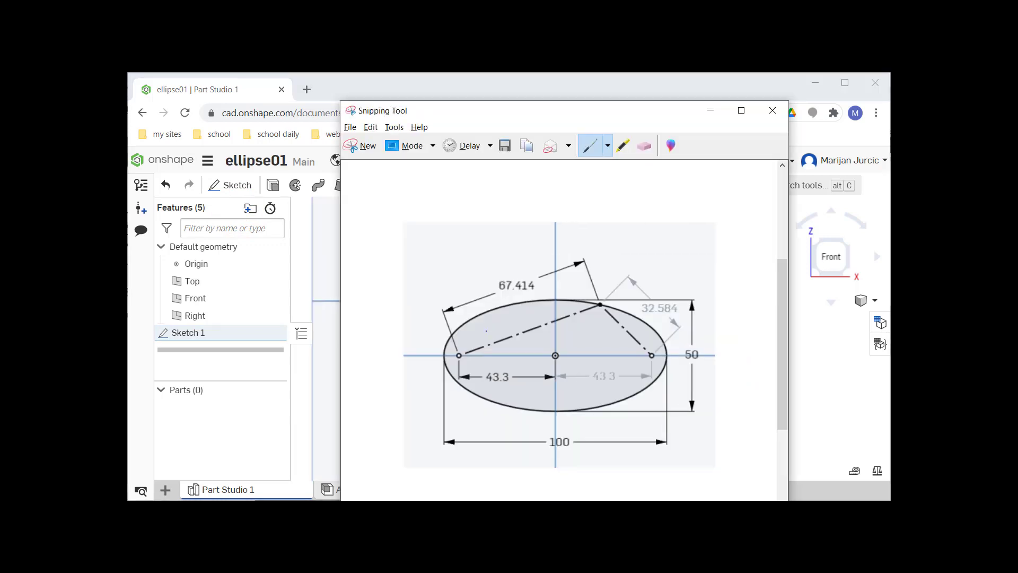
click(373, 150)
mouse_move(327, 200)
mouse_down()
mouse_move(555, 262)
mouse_move(707, 443)
mouse_up()
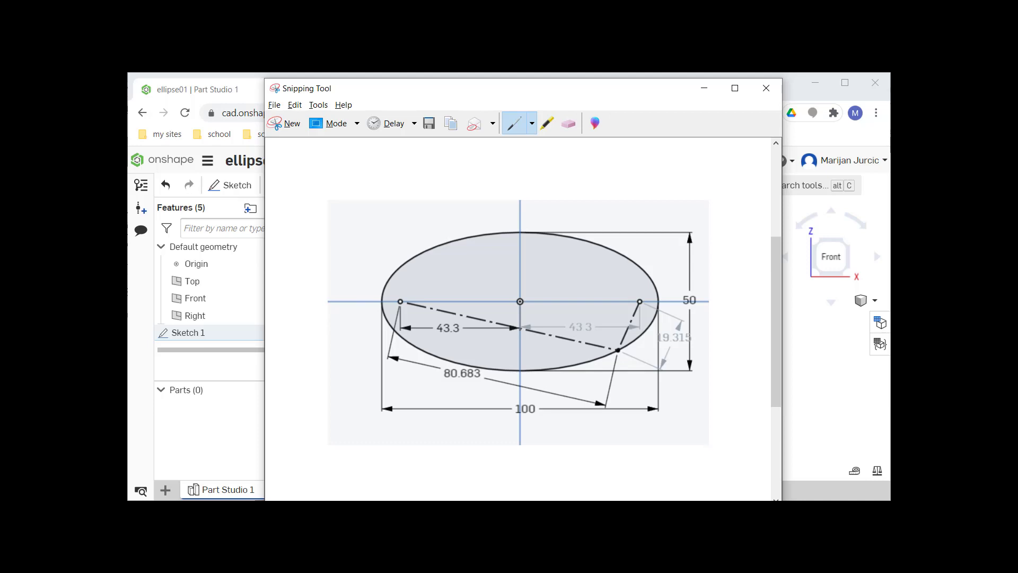